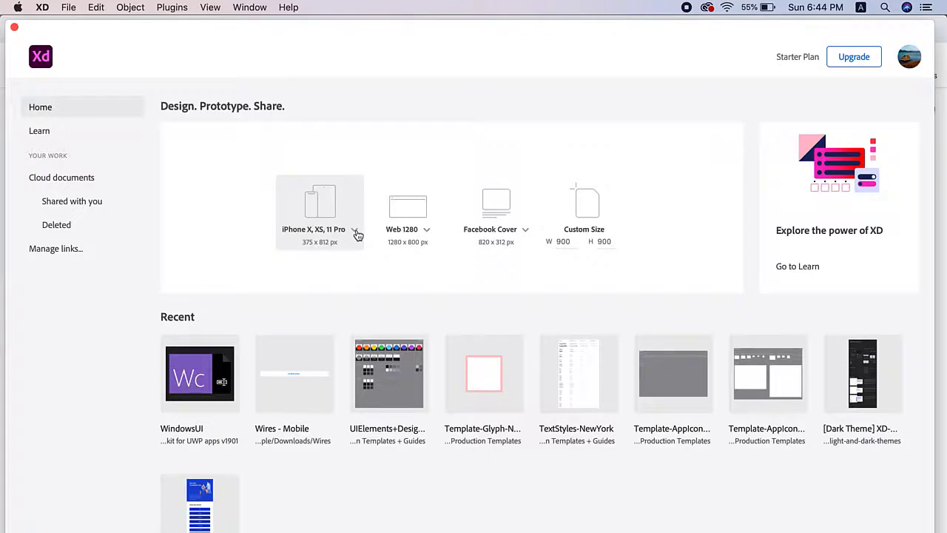
Review the preset artboard sizes offered for phones and tablets, web, and social media
left_click(355, 231)
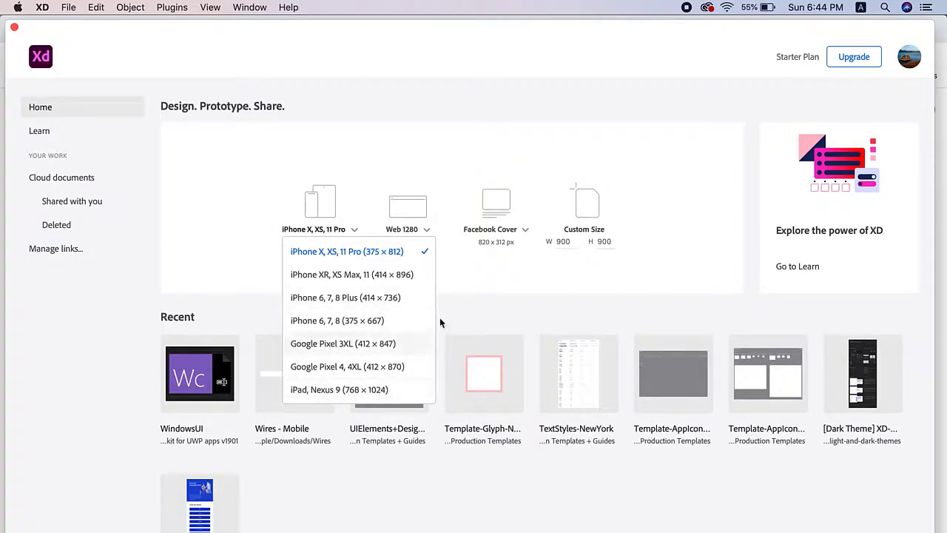
left_click(426, 233)
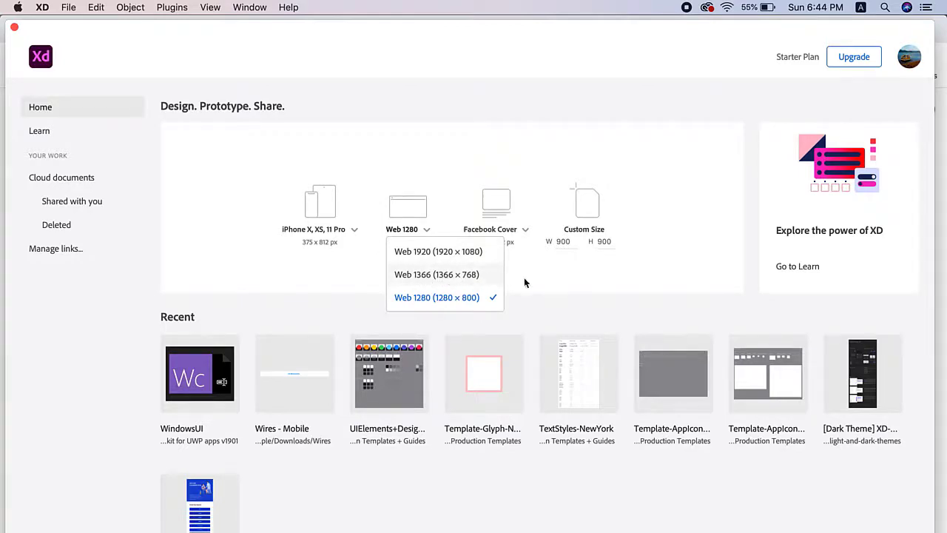
left_click(526, 232)
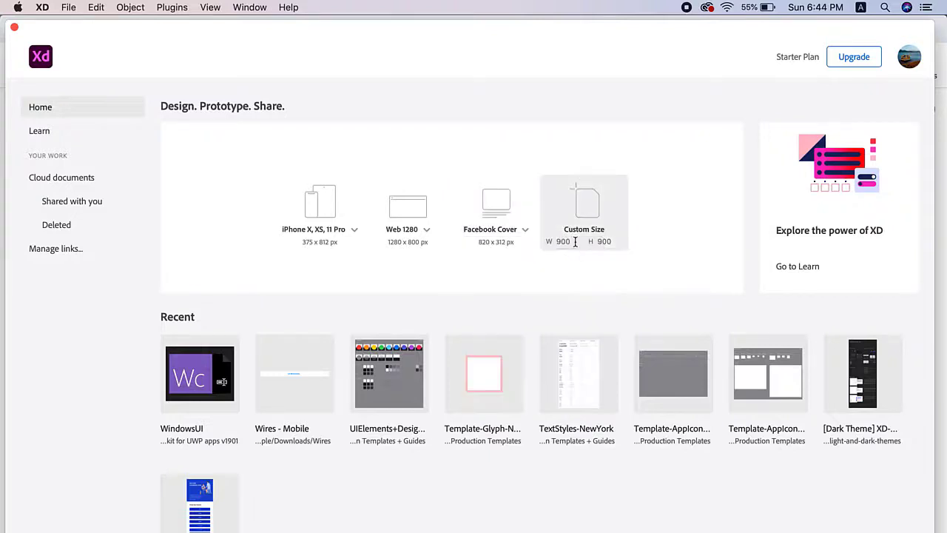
Create a custom-size document 1200 px wide and 1200 px high and close its window
left_click(574, 241)
type("12")
left_click(601, 241)
type("1")
key("Return")
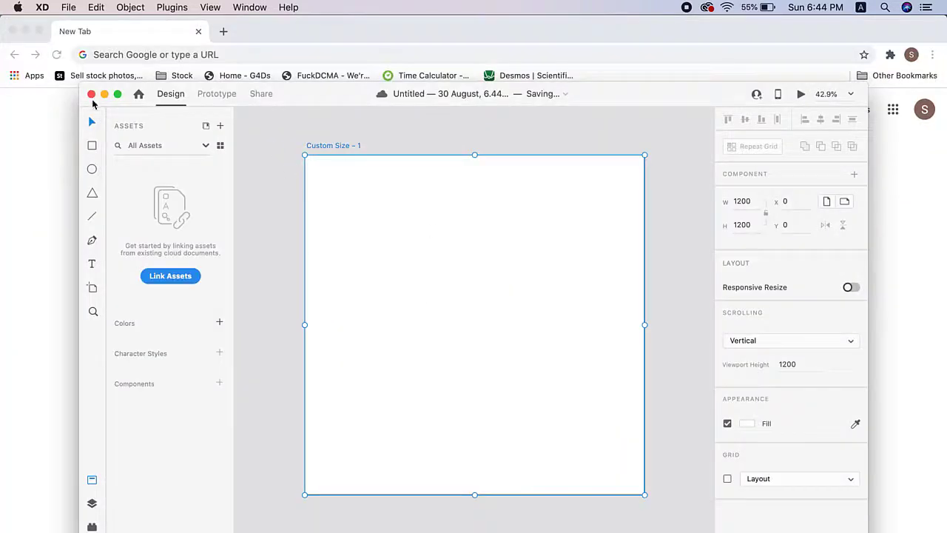
left_click(91, 94)
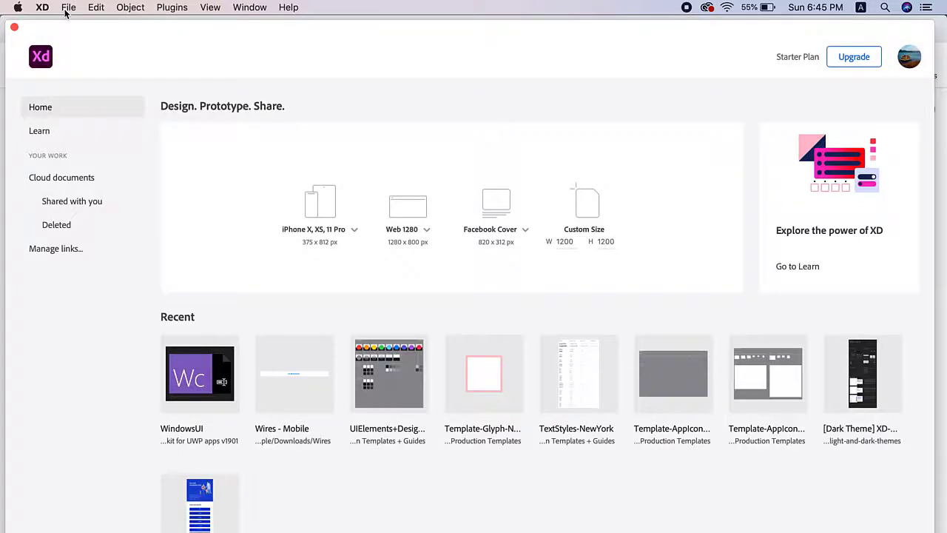
Open the Material Design resources web page from XD's UI kit options
left_click(66, 8)
mouse_move(97, 62)
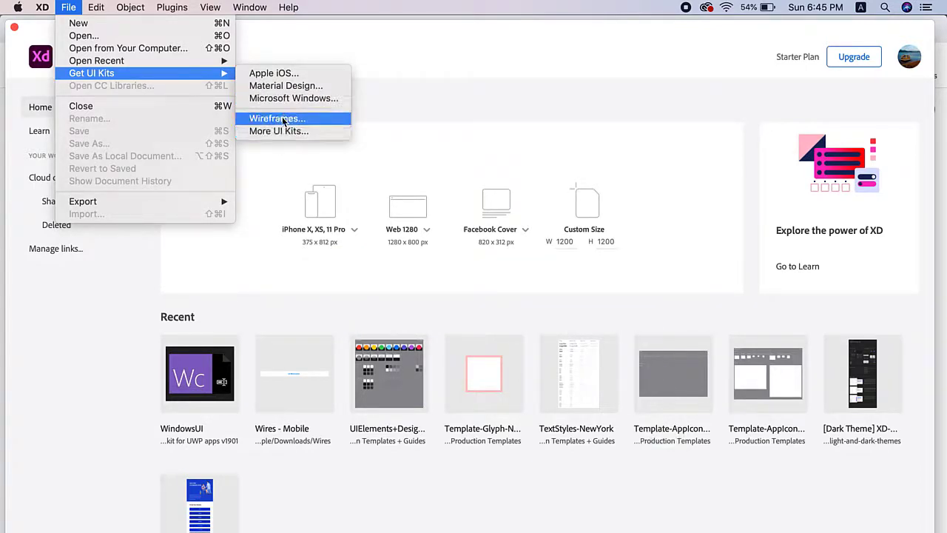
left_click(263, 77)
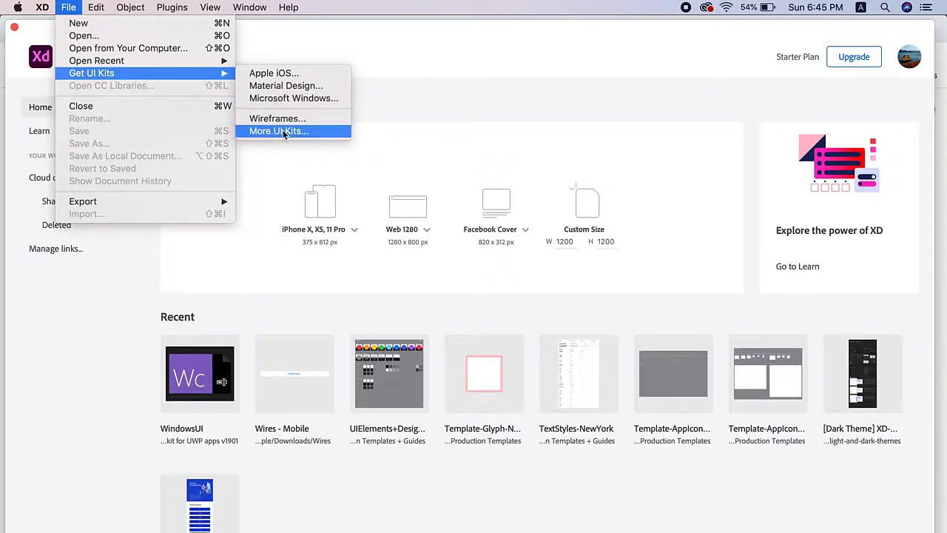
left_click(273, 86)
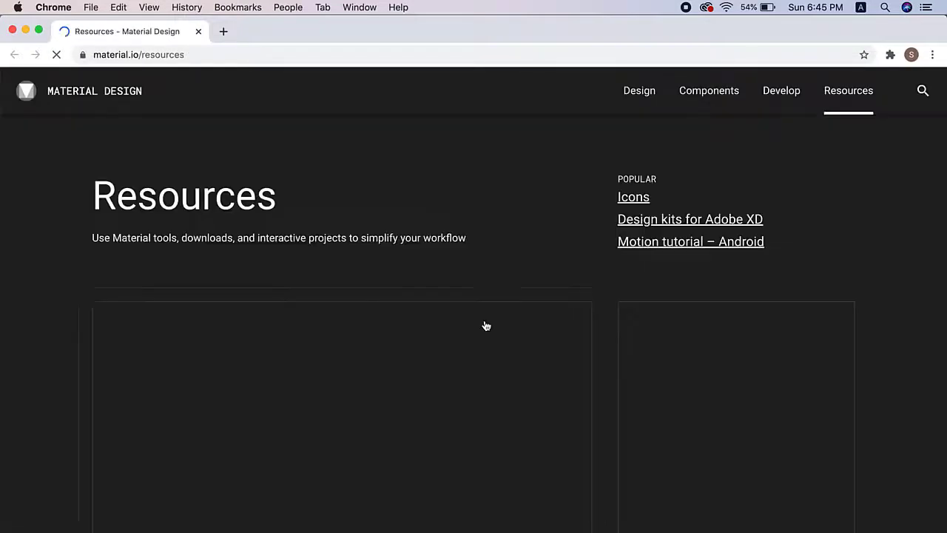
Look through the Material Design Resources page, from its tools and downloads to the Learn More section
scroll(485, 326, "down", 5)
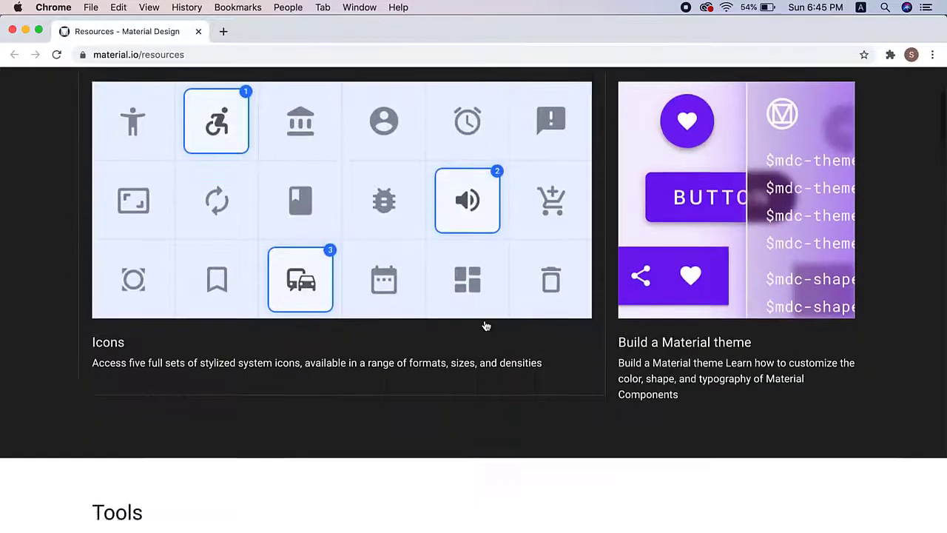
scroll(486, 326, "down", 20)
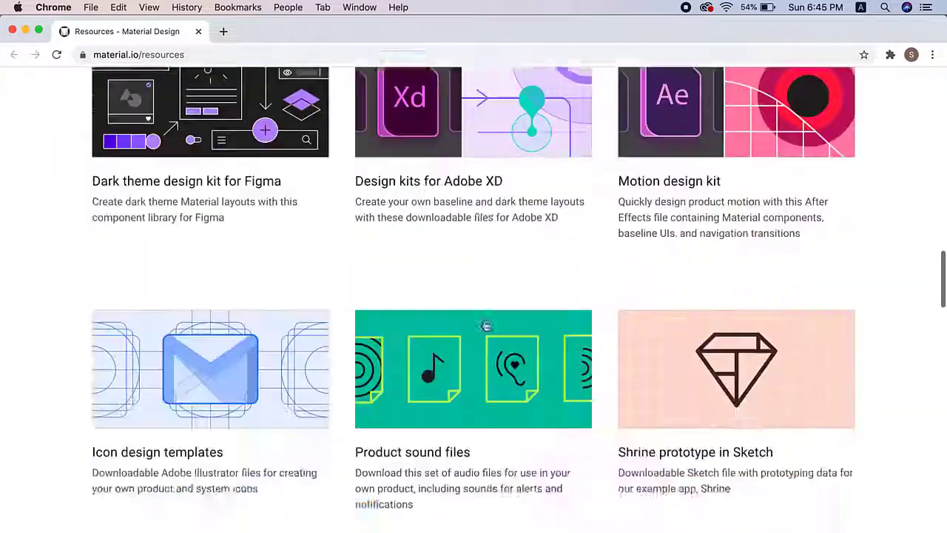
scroll(486, 326, "up", 5)
scroll(486, 325, "down", 18)
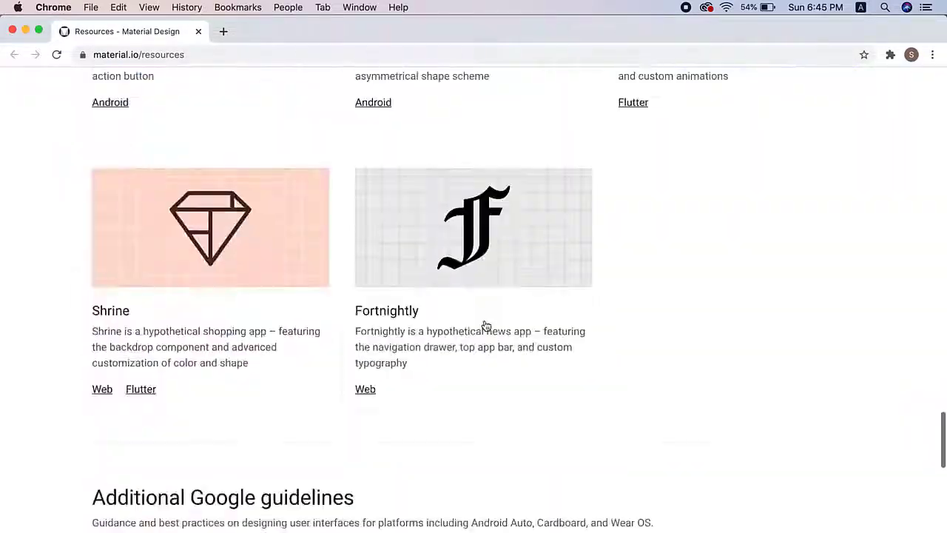
scroll(485, 325, "down", 10)
scroll(485, 326, "up", 12)
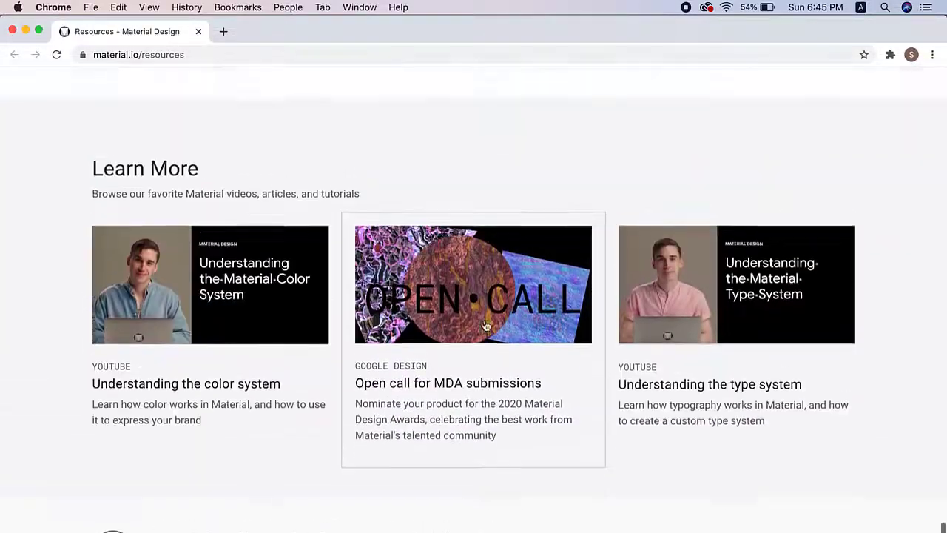
scroll(485, 326, "up", 20)
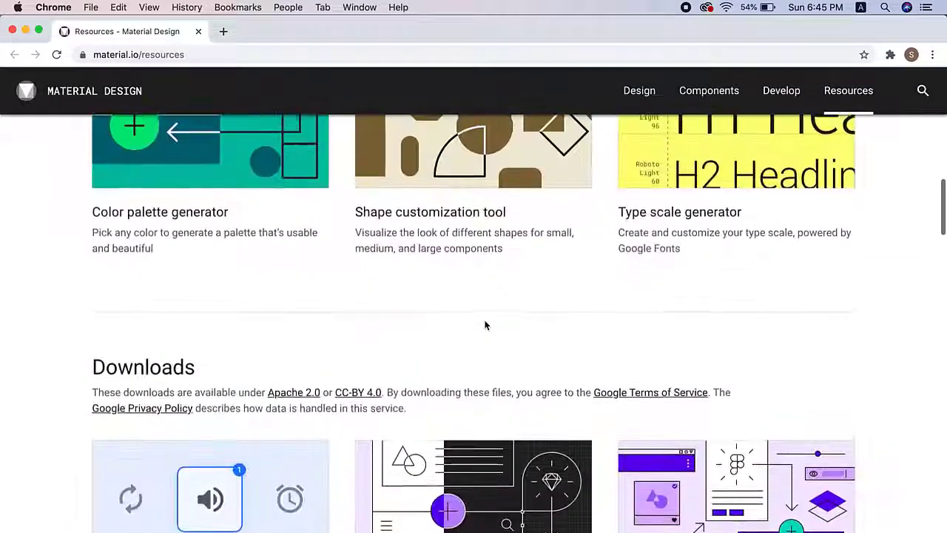
scroll(486, 325, "up", 10)
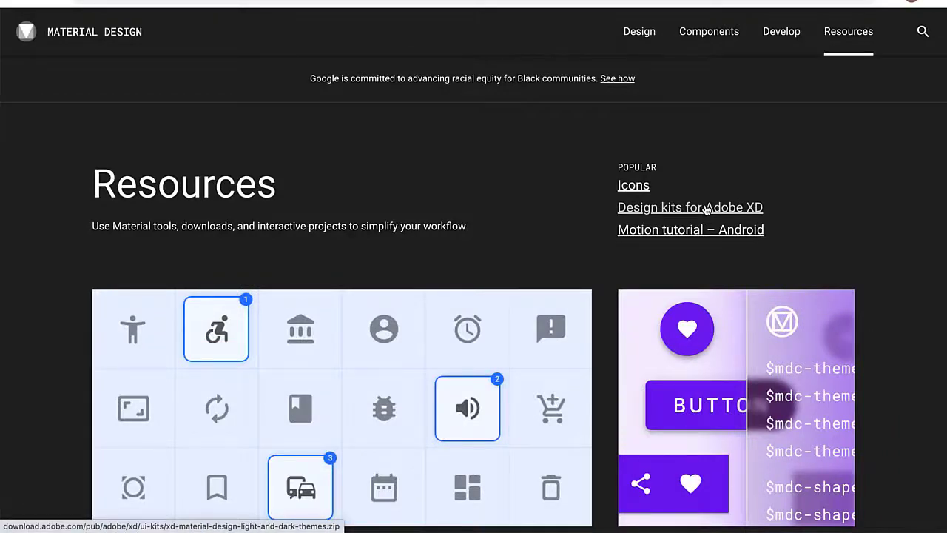
Download the Design kits for Adobe XD archive from the Resources page and open the downloaded zip
left_click(707, 210)
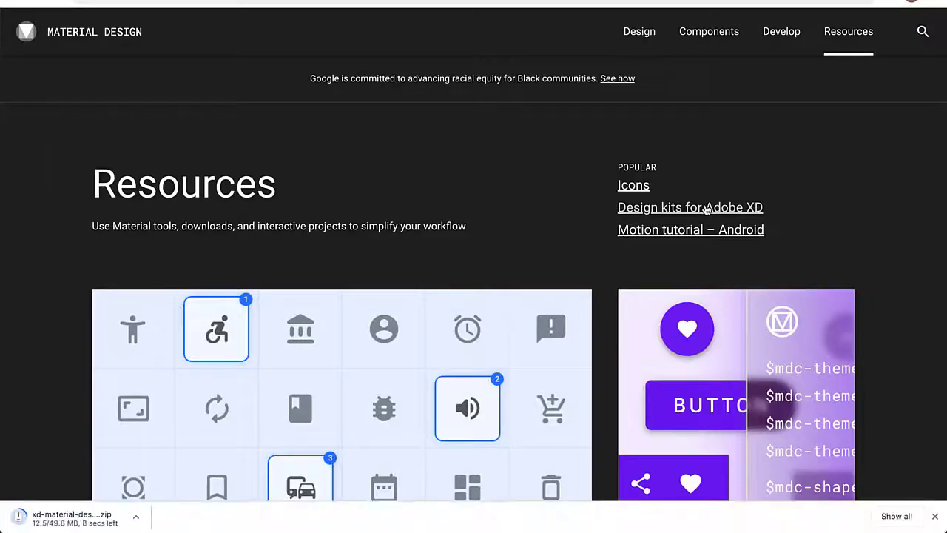
scroll(707, 210, "down", 15)
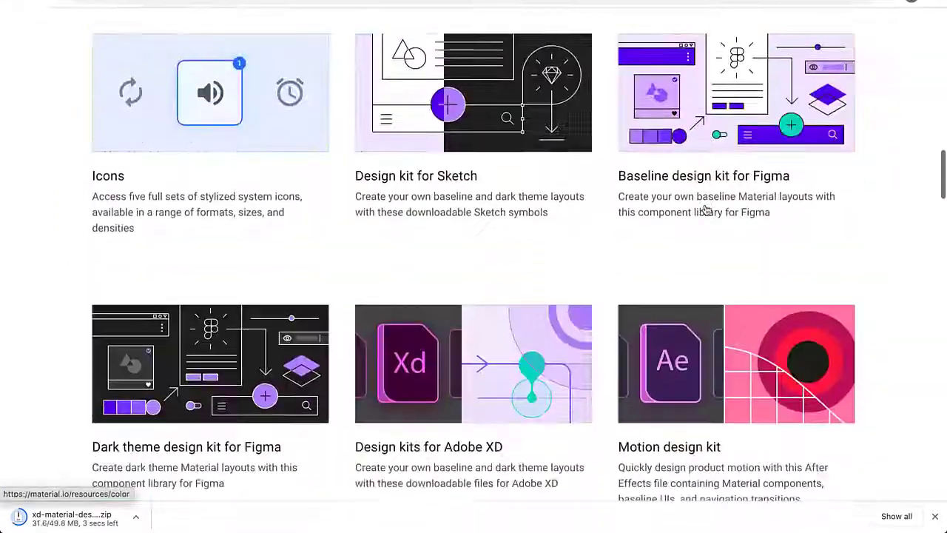
scroll(707, 210, "down", 20)
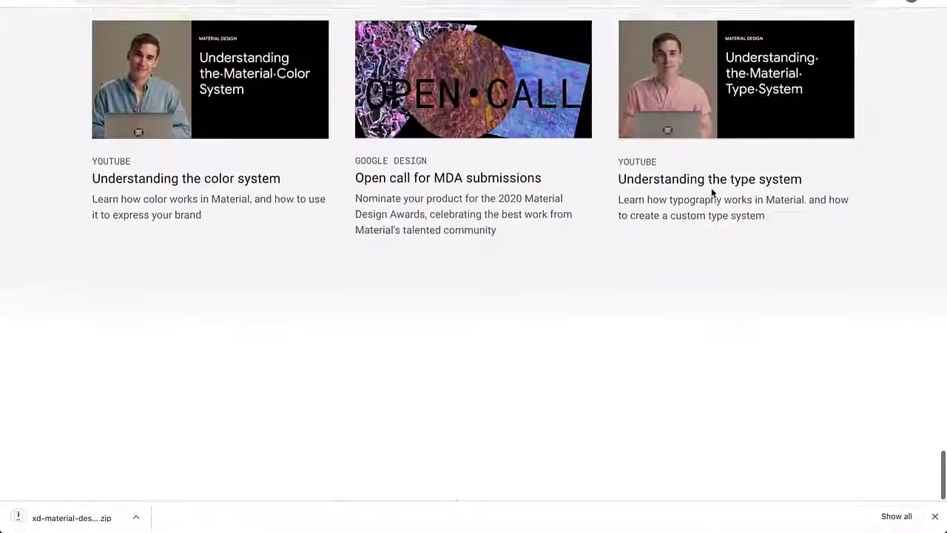
scroll(711, 194, "up", 12)
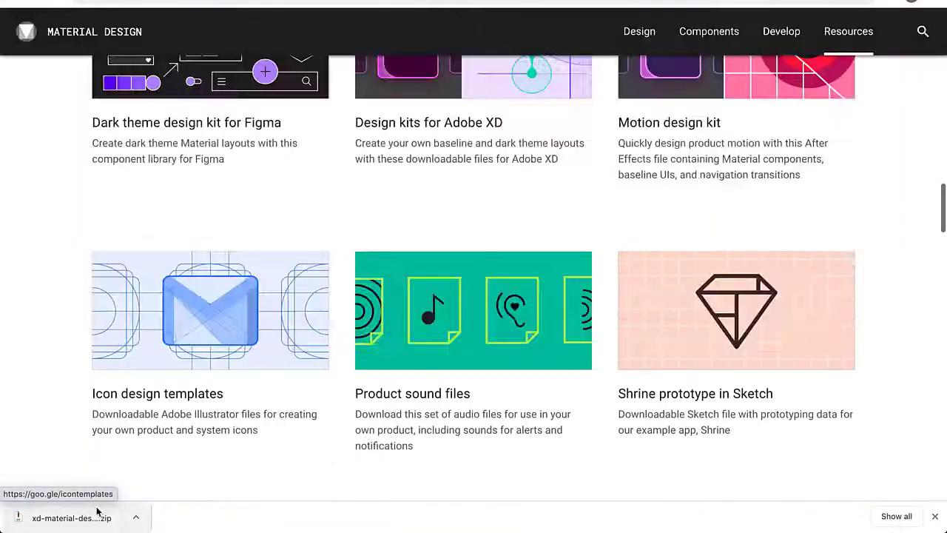
left_click(96, 511)
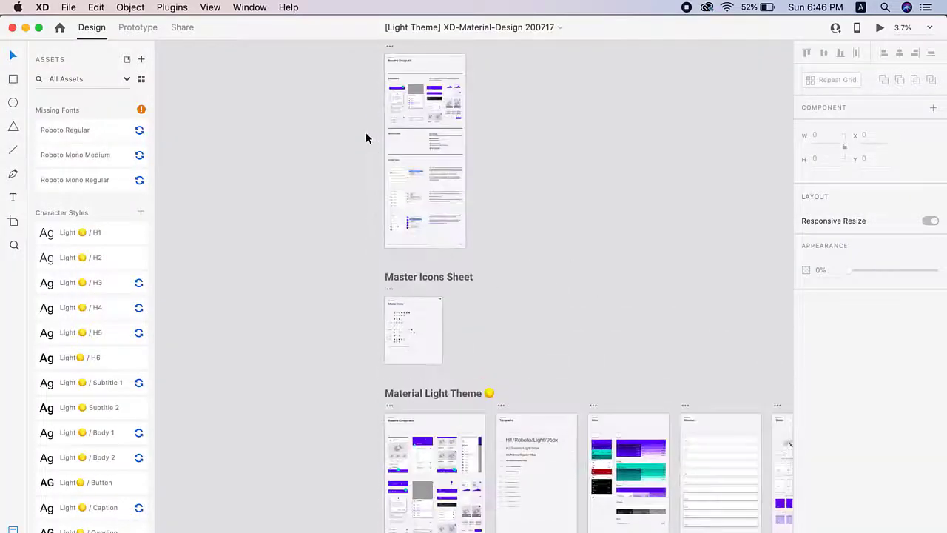
Examine the sample components and table of contents on the Getting Started artboard of the light theme kit
scroll(366, 133, "up", 1)
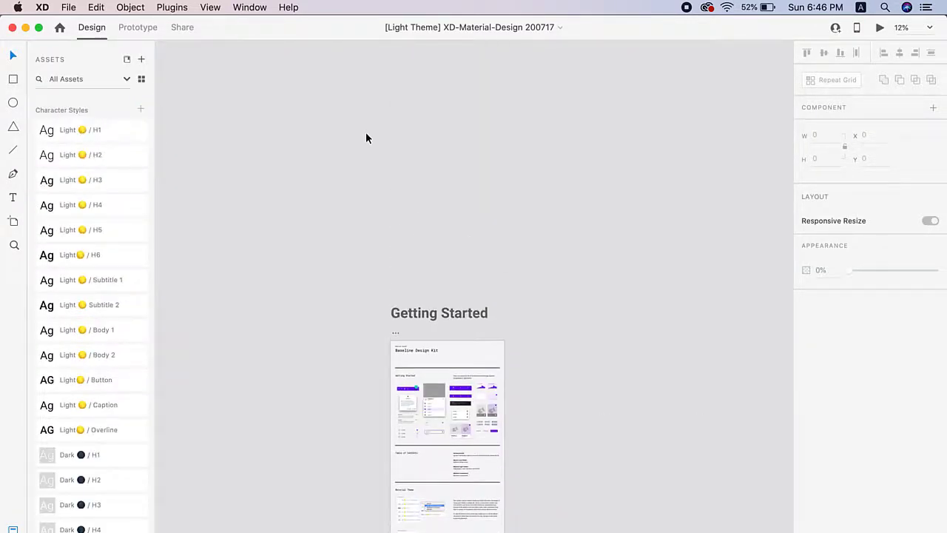
scroll(365, 137, "down", 3)
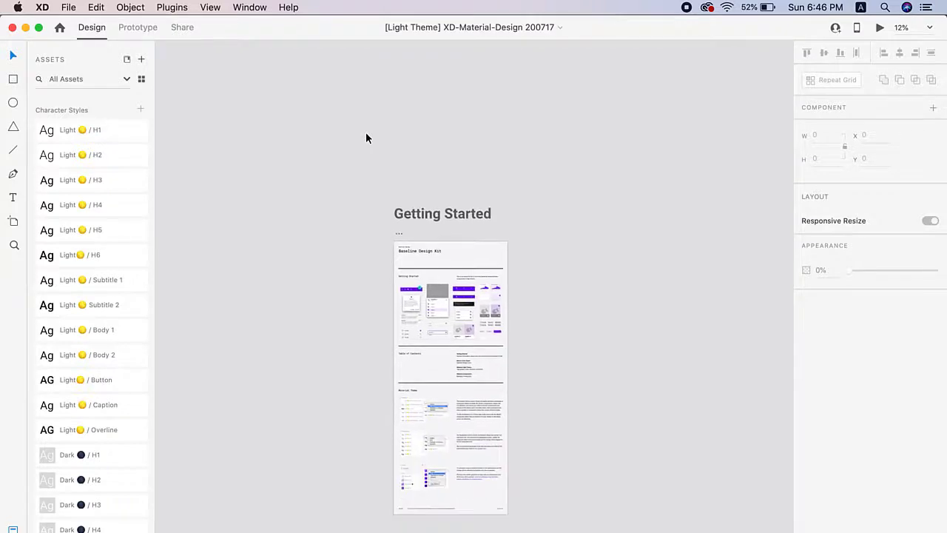
scroll(365, 137, "up", 5)
scroll(365, 135, "down", 3)
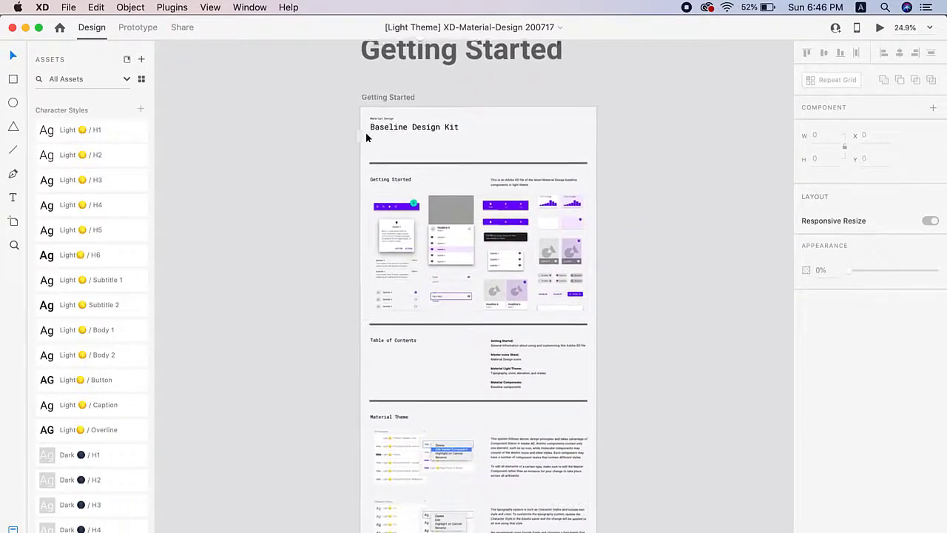
scroll(365, 132, "up", 5)
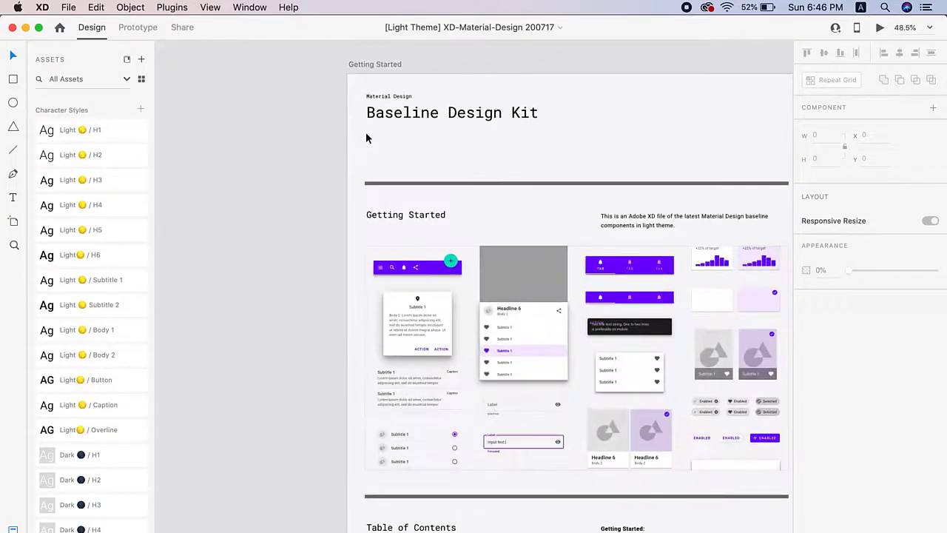
scroll(365, 132, "down", 2)
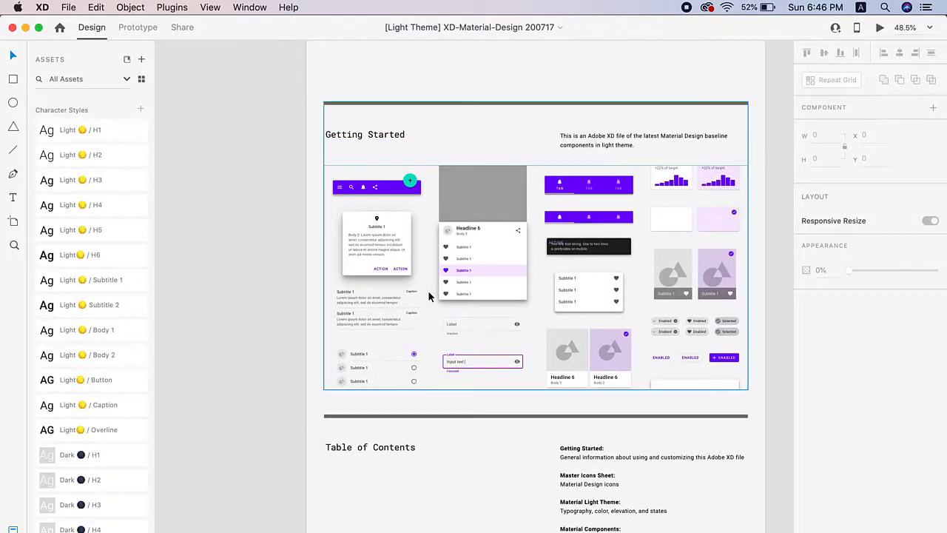
scroll(427, 290, "up", 3)
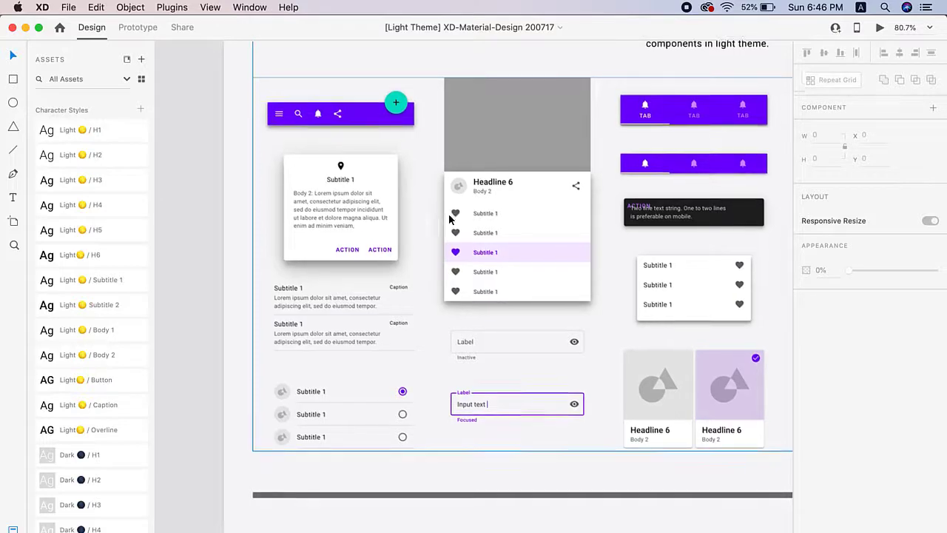
scroll(448, 214, "right", 5)
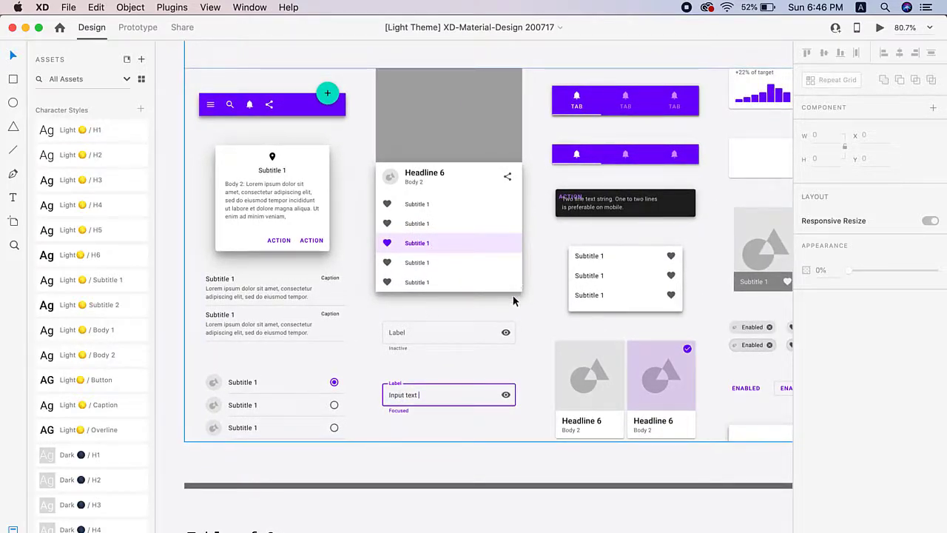
scroll(512, 298, "down", 1)
scroll(513, 299, "down", 2)
scroll(464, 458, "down", 3)
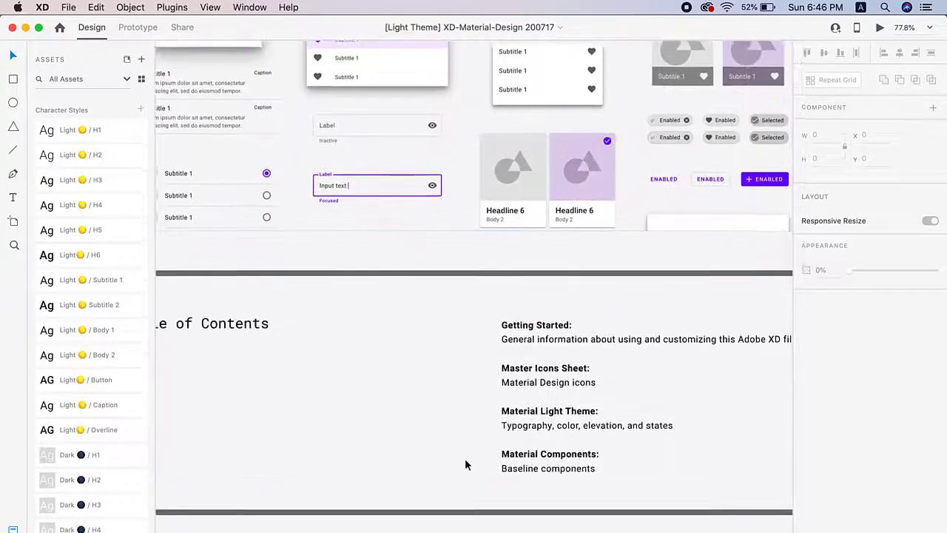
Read the Material Theme section's guidance on editing components, character styles and colors
scroll(465, 464, "down", 5)
scroll(464, 460, "down", 3)
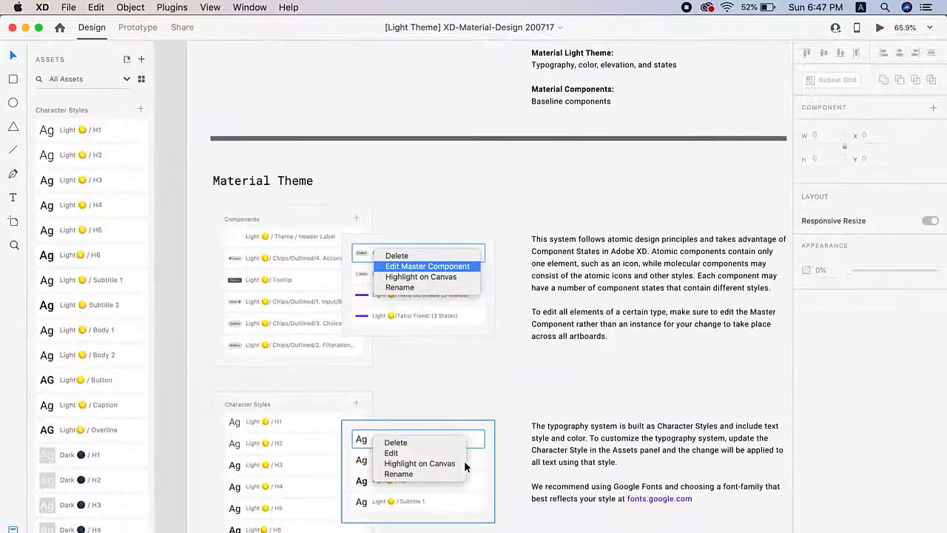
scroll(395, 383, "down", 3)
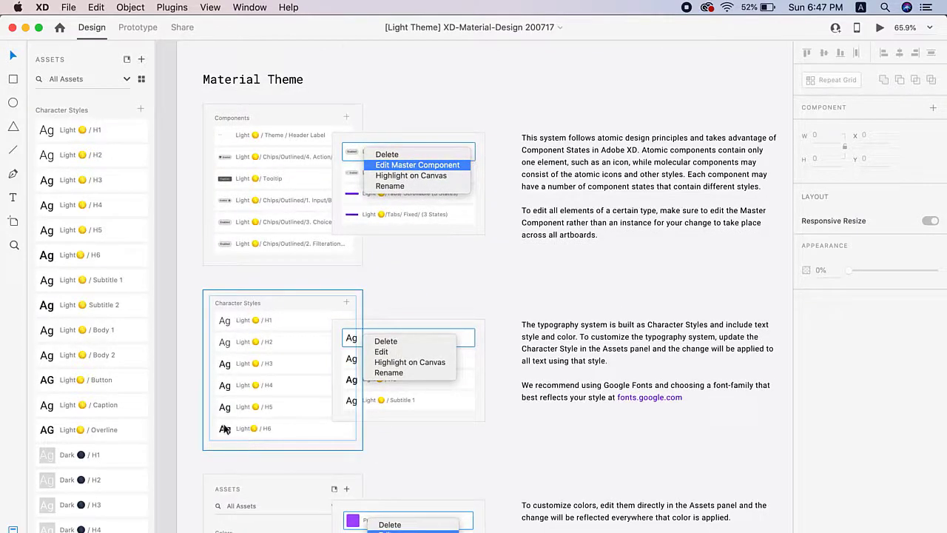
scroll(224, 427, "down", 2)
scroll(249, 380, "down", 7)
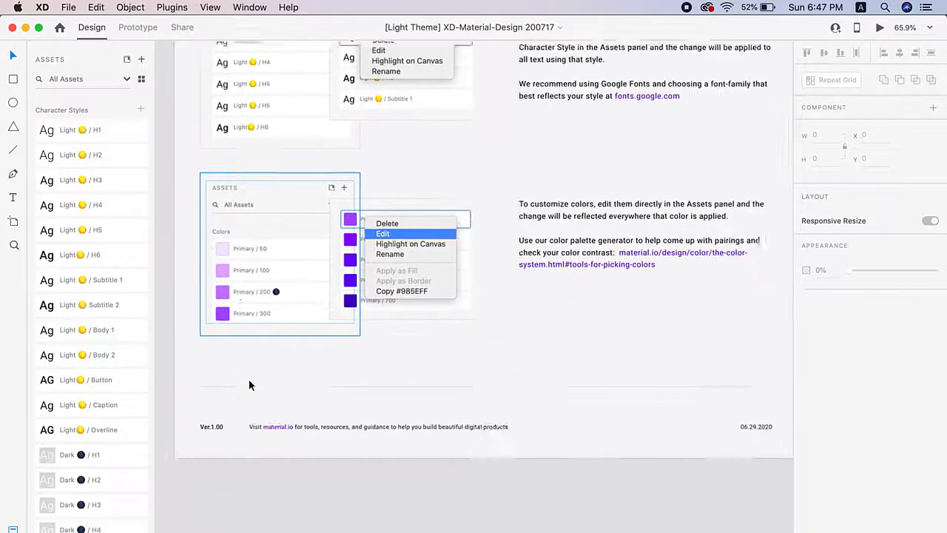
Examine the icon categories on the Master Icons artboard
scroll(249, 385, "down", 5)
scroll(248, 384, "down", 3)
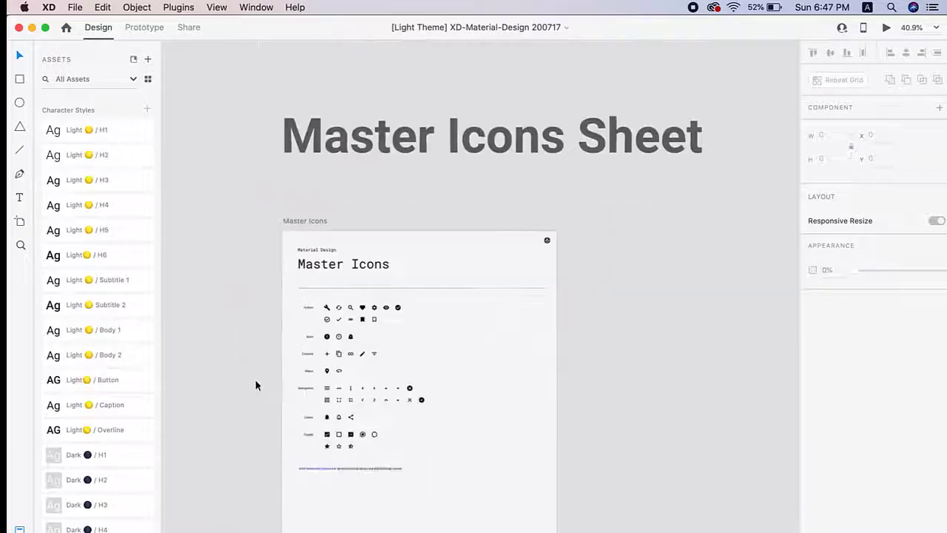
scroll(248, 385, "down", 3)
scroll(255, 378, "up", 5)
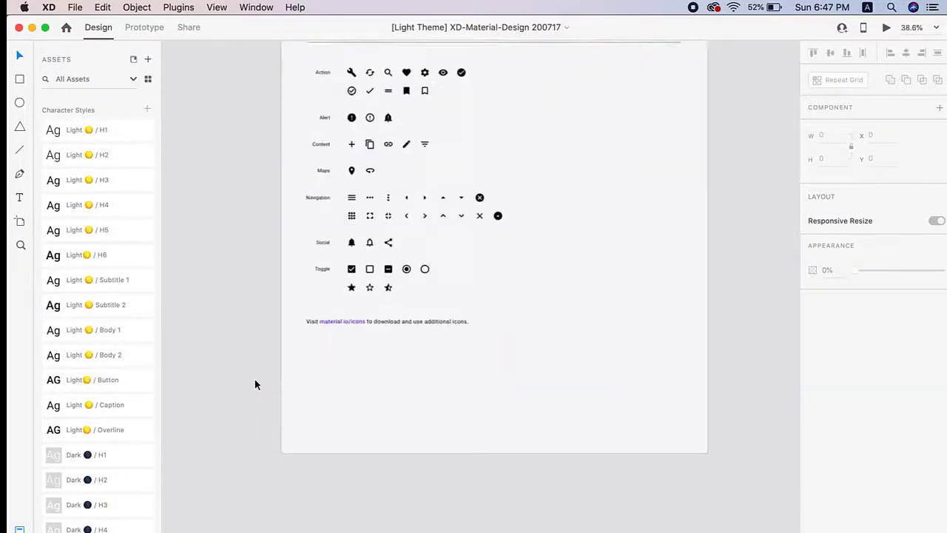
Examine the sample screens on the Baseline Components artboard in the Material Light Theme section
scroll(254, 379, "down", 10)
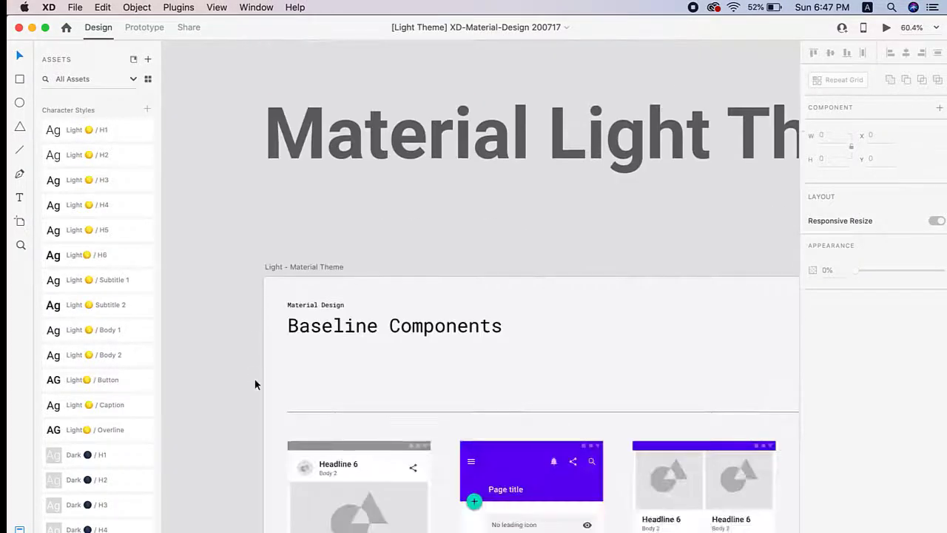
scroll(255, 384, "down", 2)
scroll(250, 384, "down", 5)
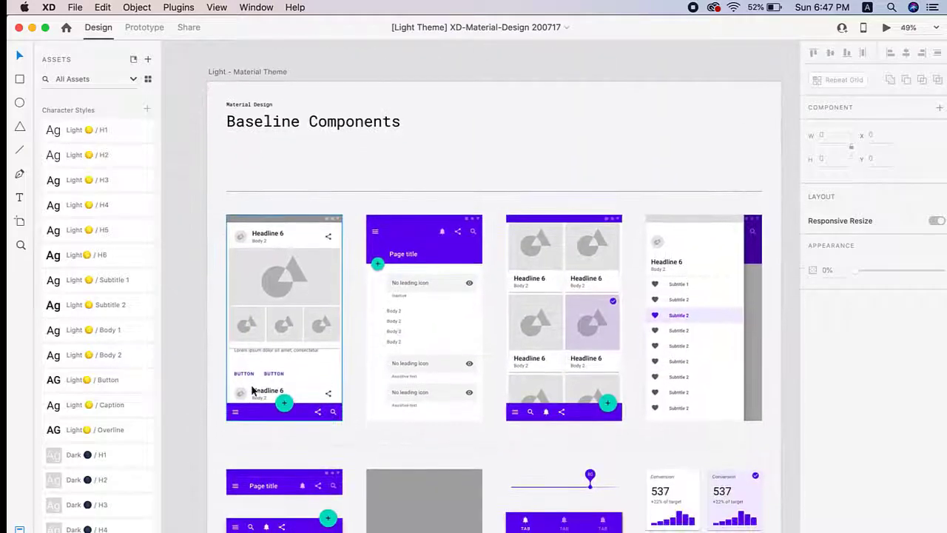
scroll(248, 392, "down", 3)
scroll(249, 390, "right", 3)
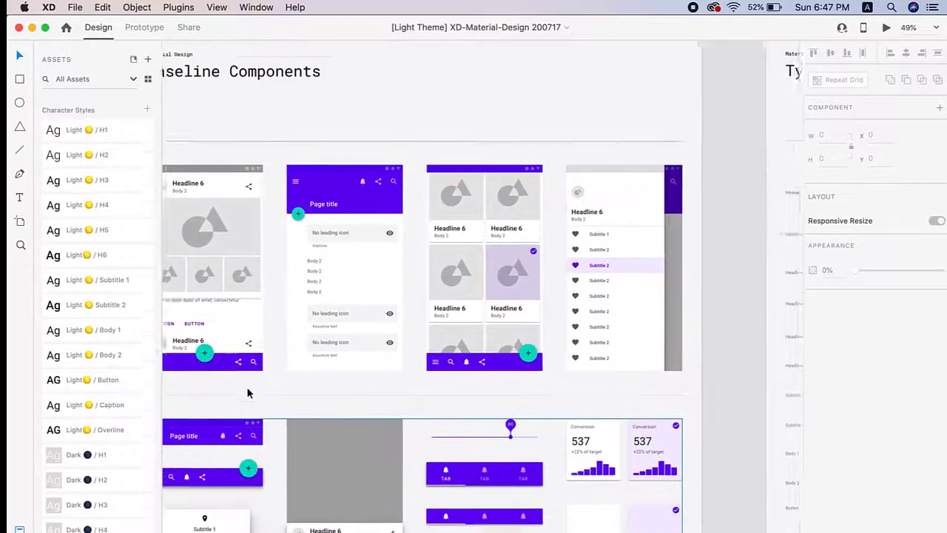
Select the sample screen with the image card grid on the Baseline Components artboard
scroll(422, 296, "up", 5)
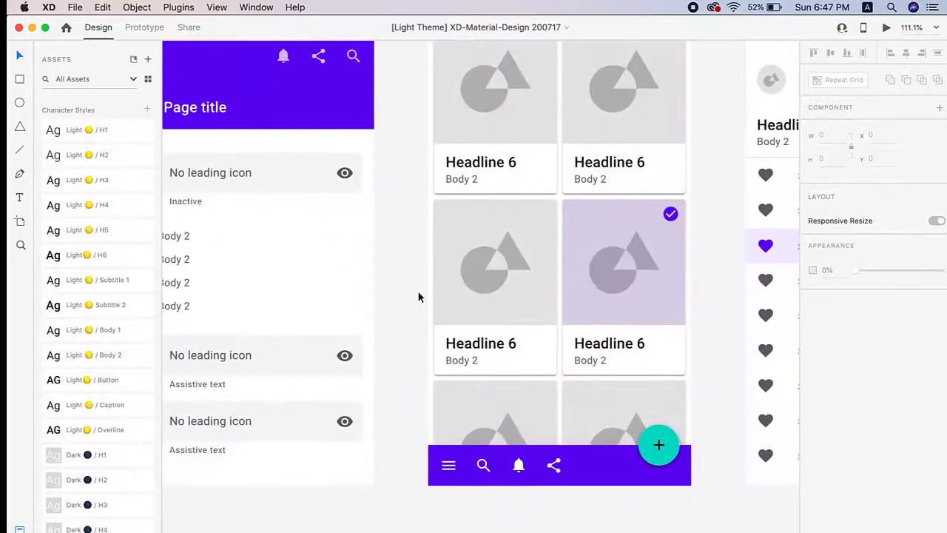
scroll(572, 290, "down", 4)
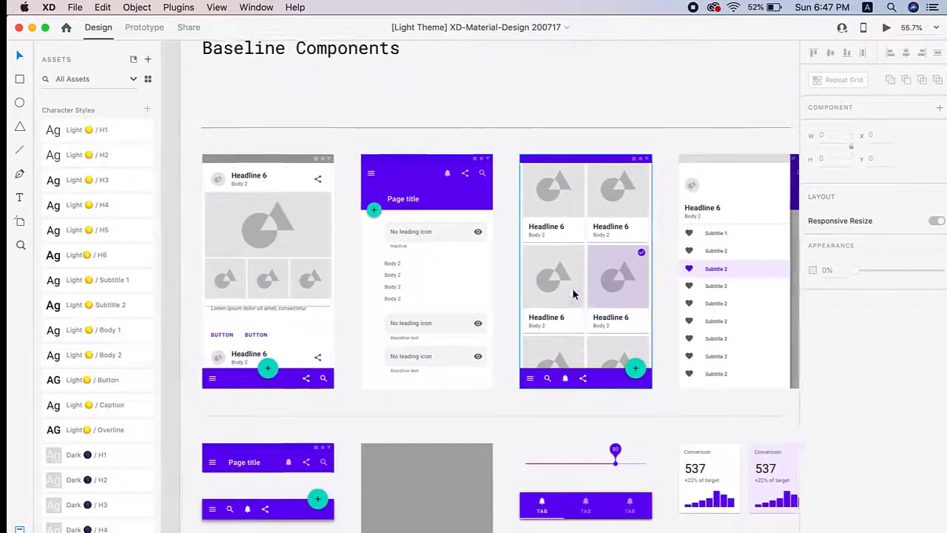
scroll(561, 239, "up", 4)
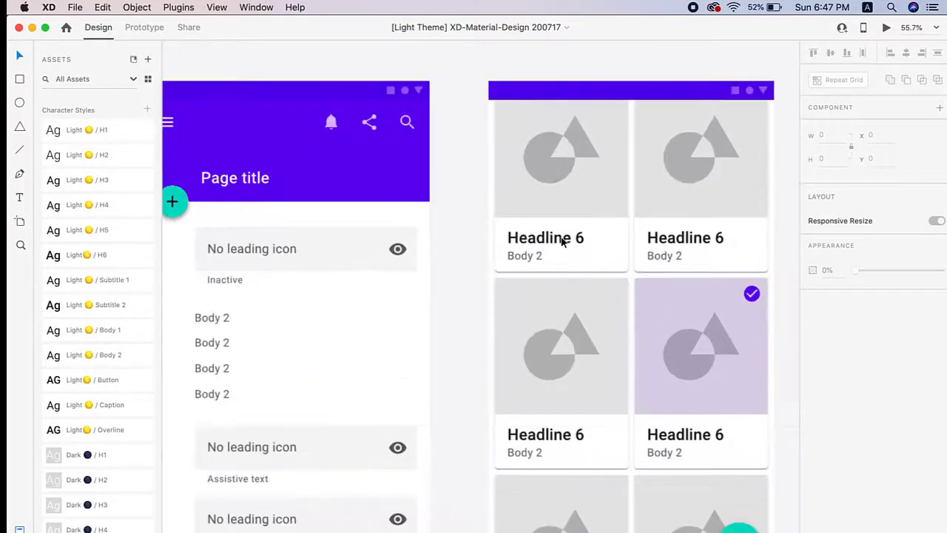
left_click(560, 238)
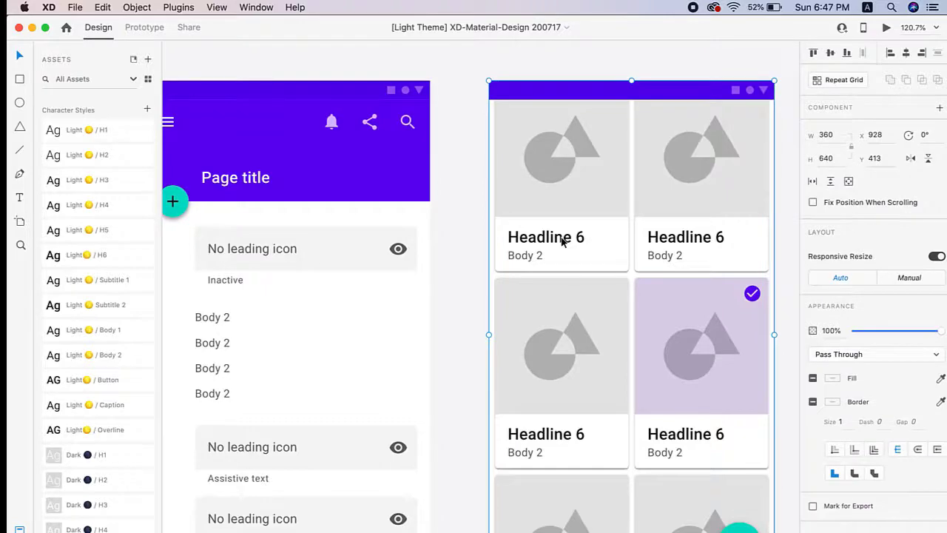
scroll(560, 238, "down", 2)
scroll(562, 243, "down", 3)
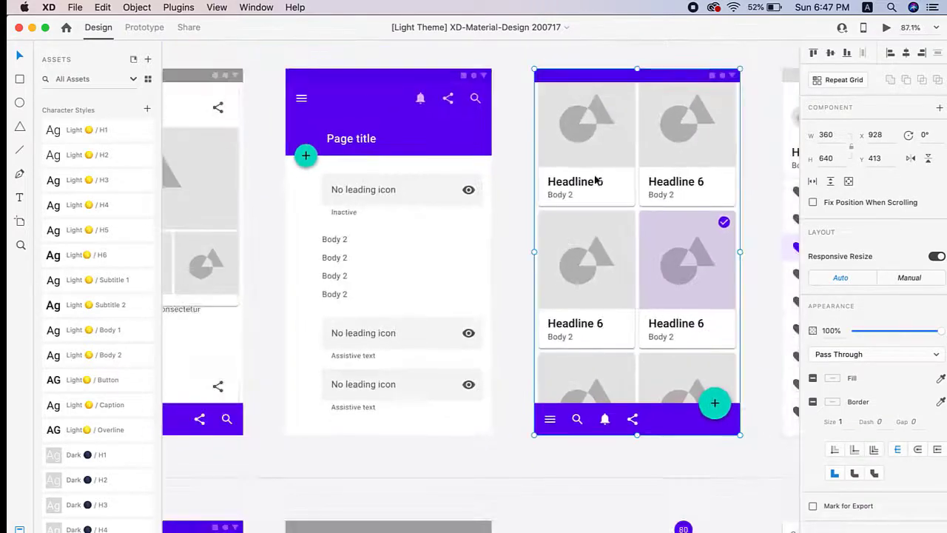
Examine the kit's document assets, including its colors, light and dark character styles, and components
scroll(119, 437, "down", 3)
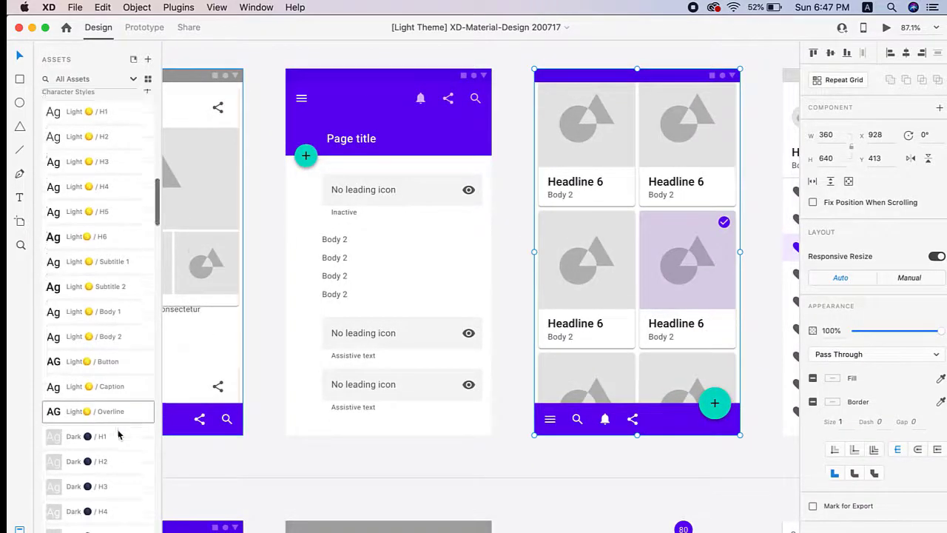
scroll(118, 435, "down", 3)
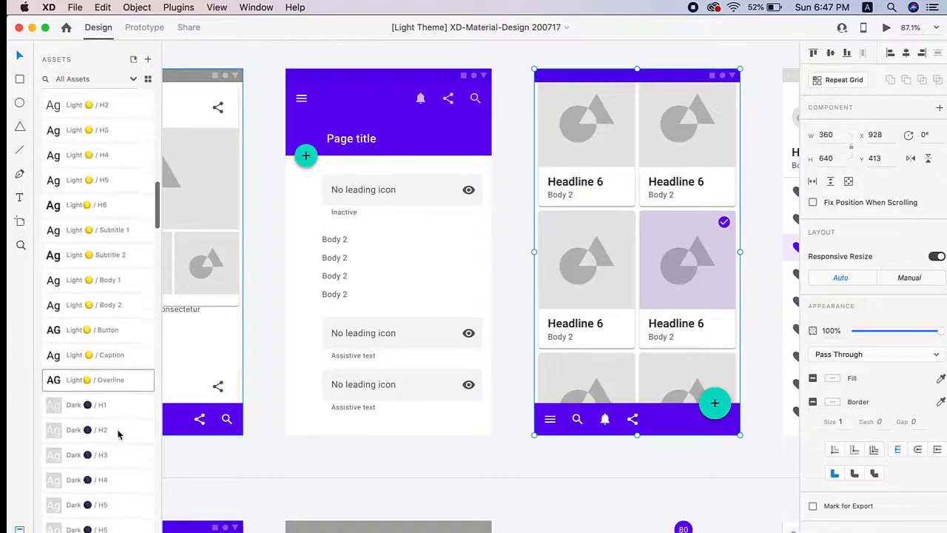
scroll(119, 435, "down", 5)
scroll(119, 434, "down", 15)
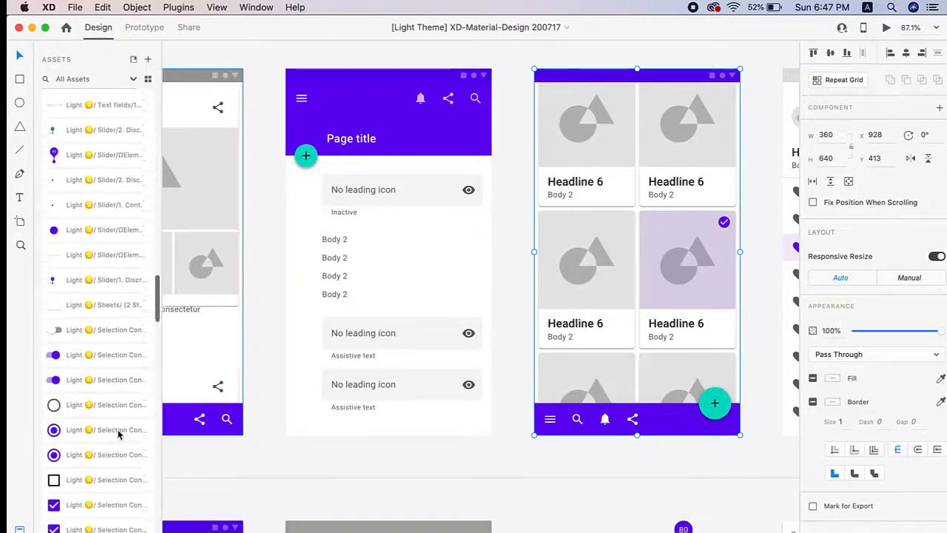
scroll(119, 434, "up", 10)
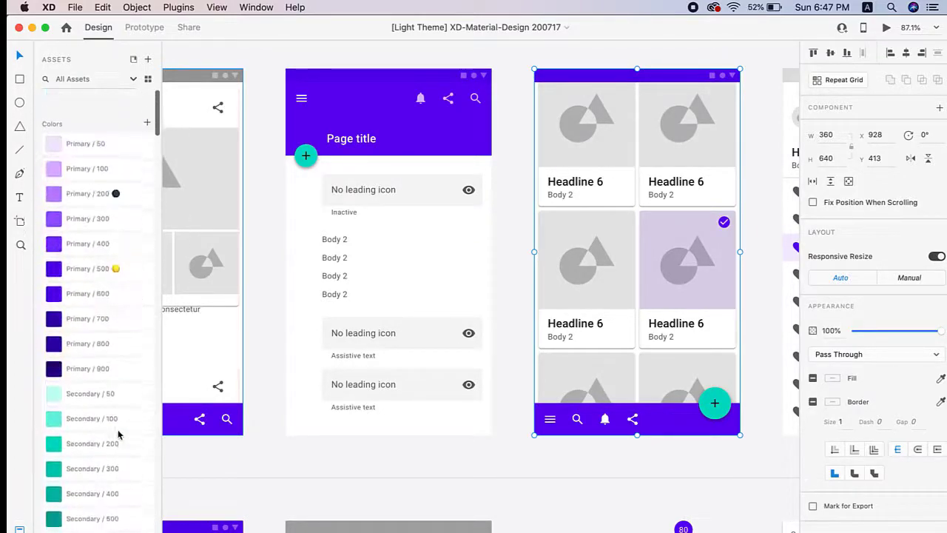
scroll(118, 435, "down", 15)
scroll(118, 434, "down", 8)
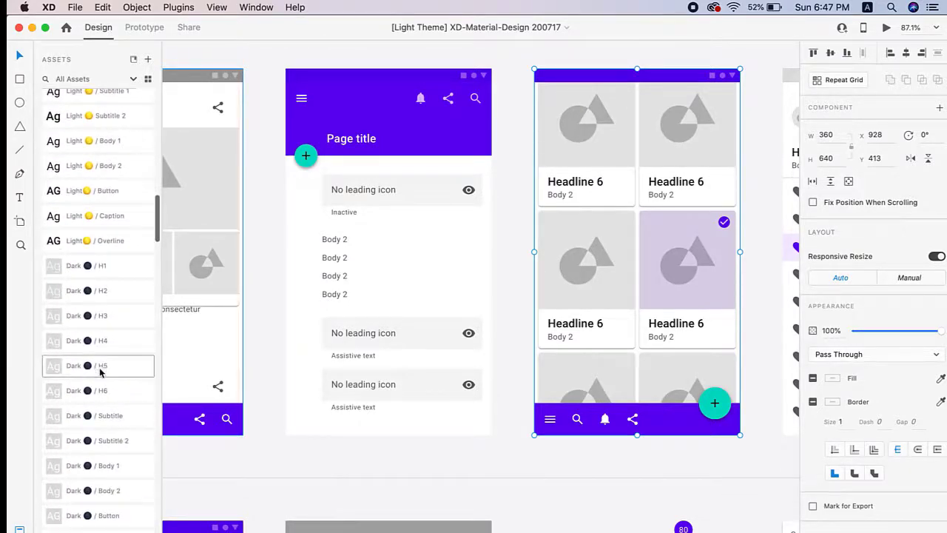
scroll(109, 397, "down", 1)
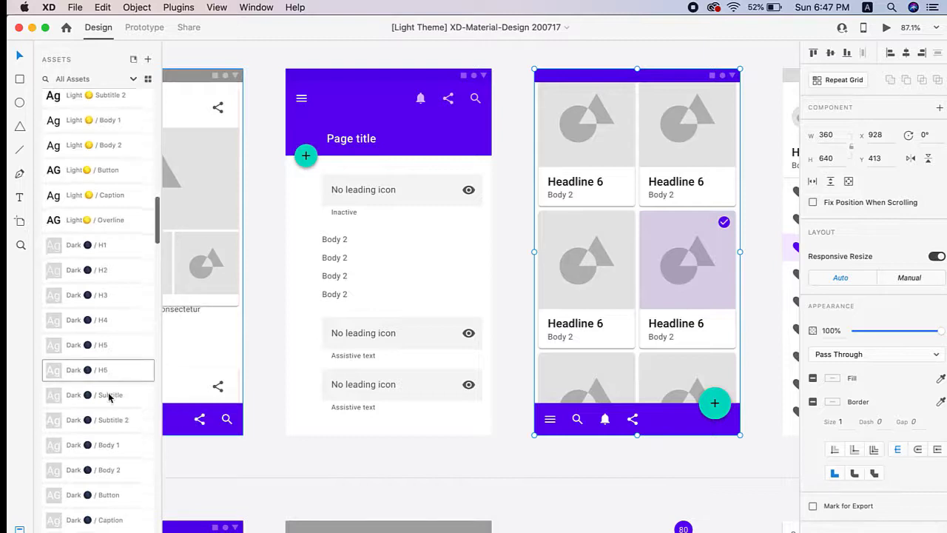
scroll(108, 397, "up", 6)
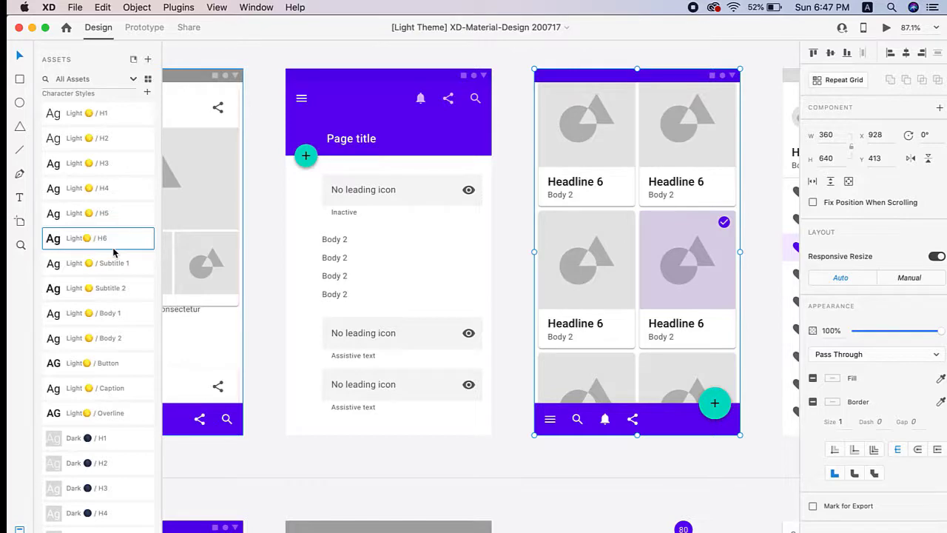
scroll(114, 252, "up", 5)
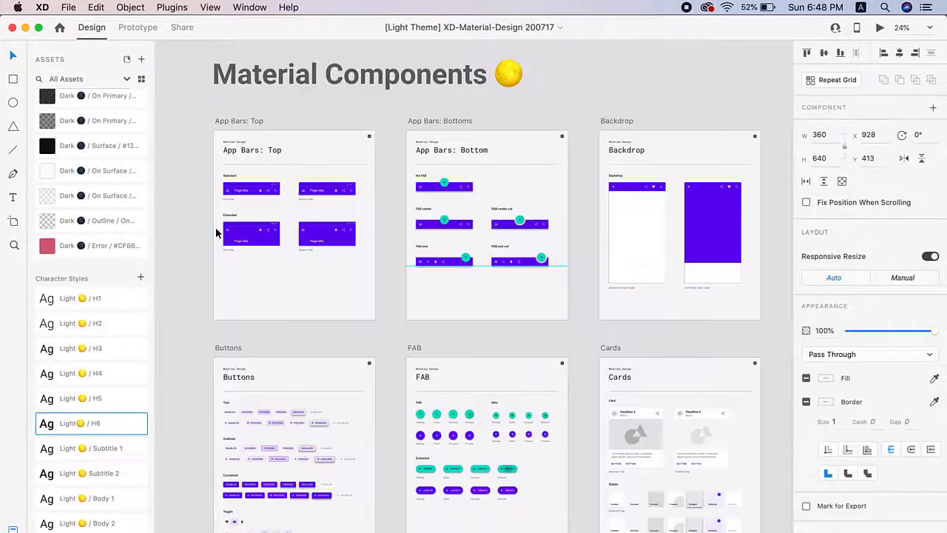
Examine the App Bars: Top and App Bars: Bottom artboards in the Material Components section
scroll(216, 233, "up", 3)
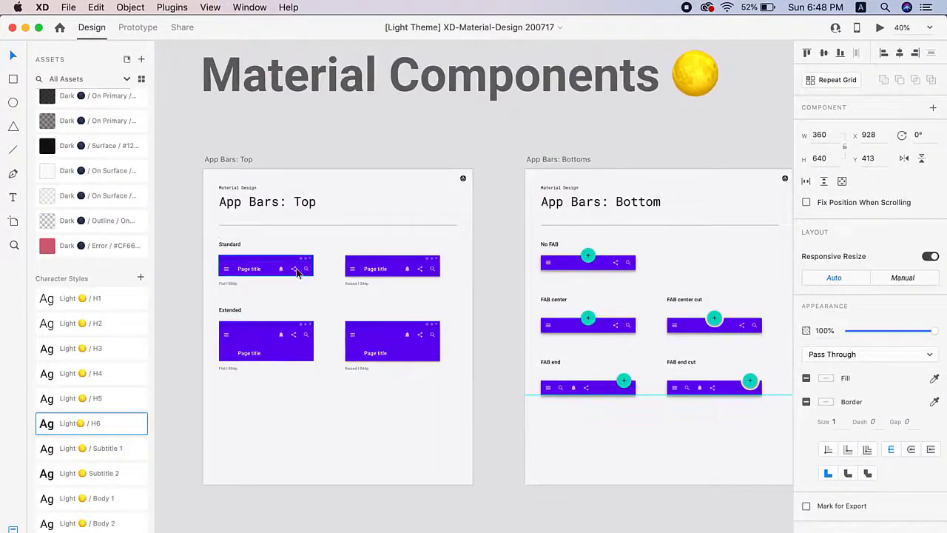
scroll(339, 353, "right", 5)
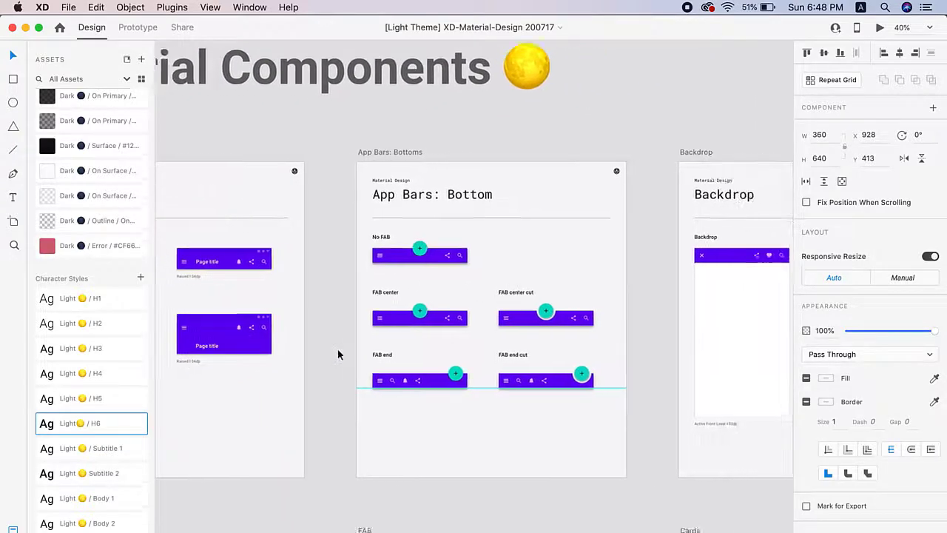
scroll(339, 354, "left", 5)
scroll(361, 306, "right", 5)
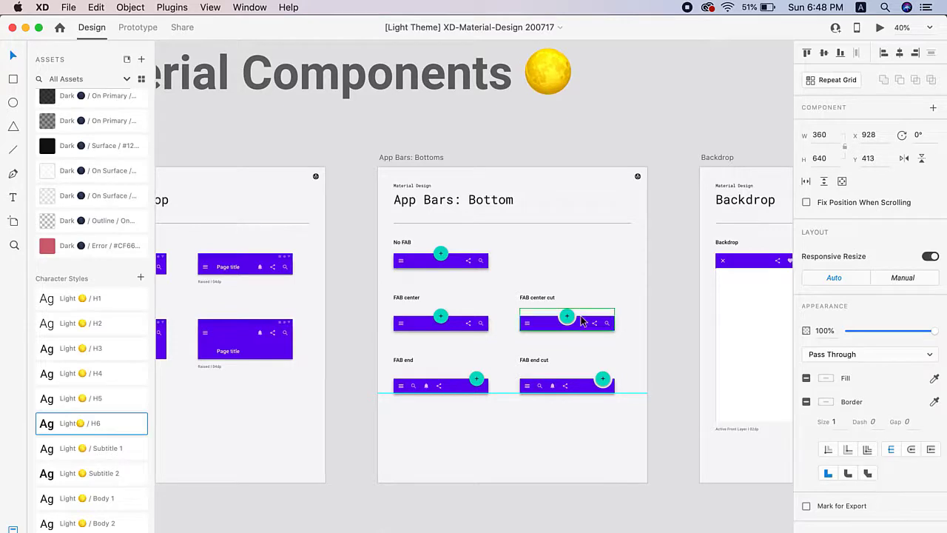
scroll(580, 320, "right", 2)
scroll(580, 320, "up", 5)
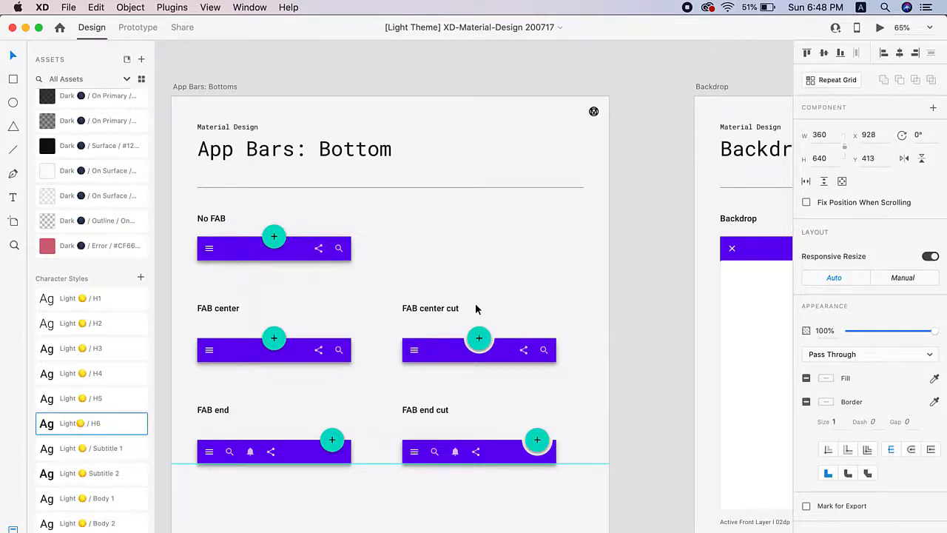
Examine the Backdrop, Banner and Bottom Navigation artboards in the Material Components section
scroll(476, 309, "right", 10)
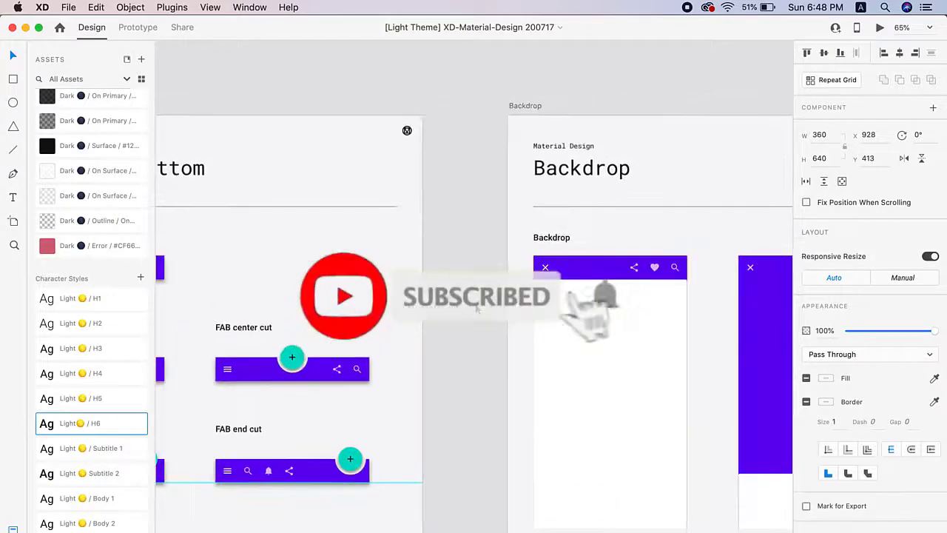
scroll(476, 309, "down", 5)
scroll(476, 308, "right", 5)
scroll(476, 309, "up", 3)
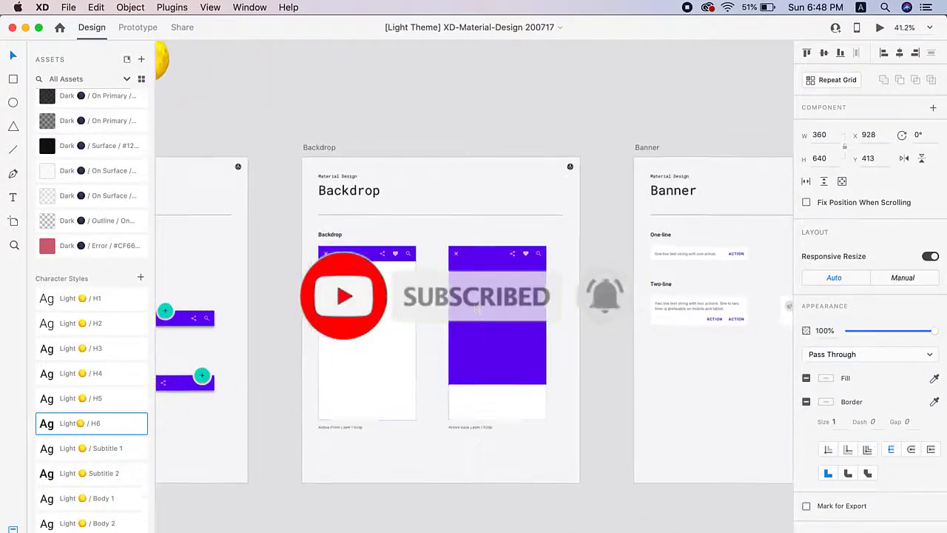
scroll(475, 309, "right", 10)
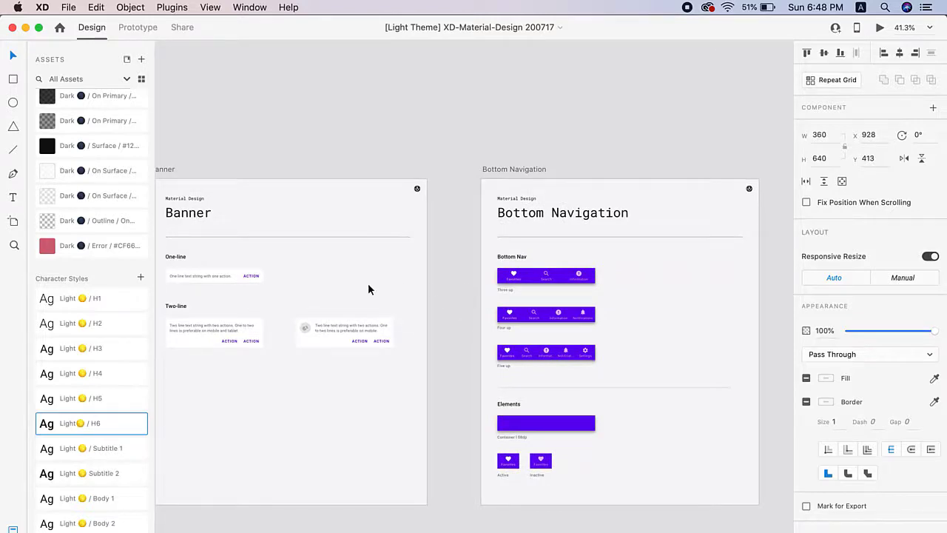
scroll(368, 289, "left", 3)
scroll(368, 289, "right", 8)
scroll(368, 289, "down", 5)
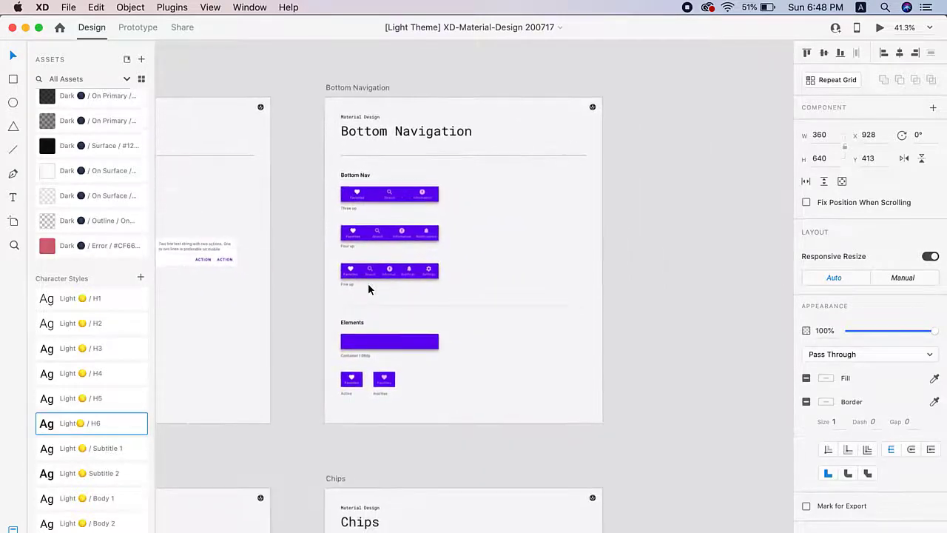
Examine the Cards and Chips artboards in the Material Components section
scroll(368, 289, "down", 2)
scroll(368, 289, "down", 3)
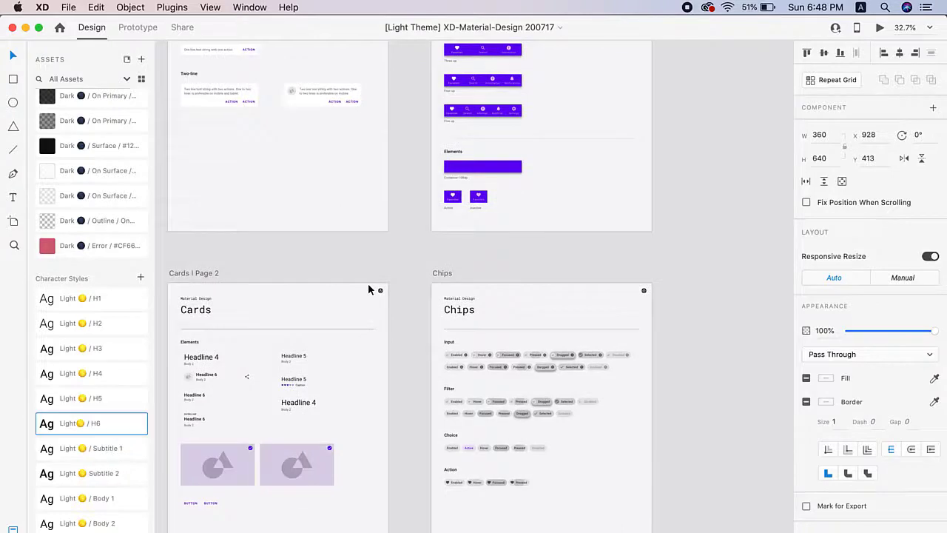
scroll(368, 289, "down", 5)
scroll(368, 289, "left", 8)
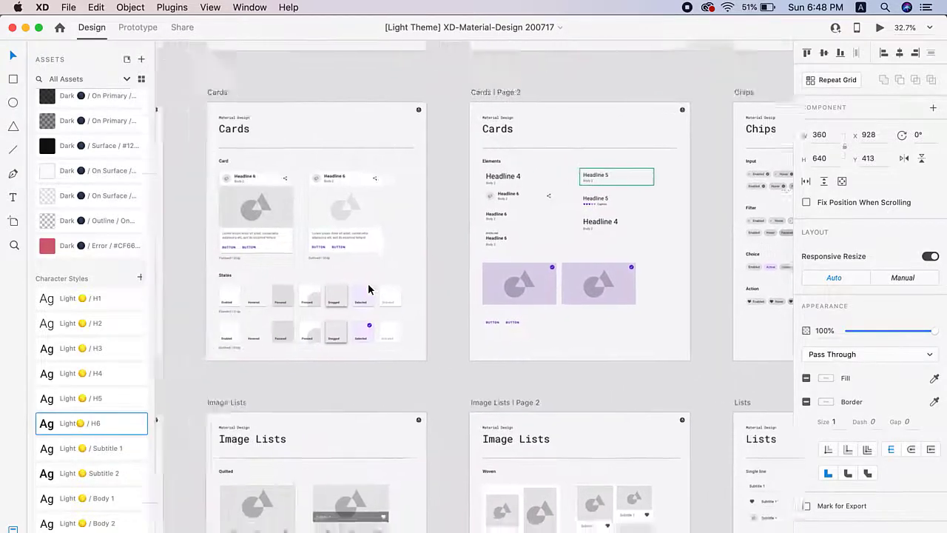
Examine the text, outlined, contained and toggle button states on the Buttons artboard
scroll(369, 289, "left", 10)
scroll(368, 289, "right", 2)
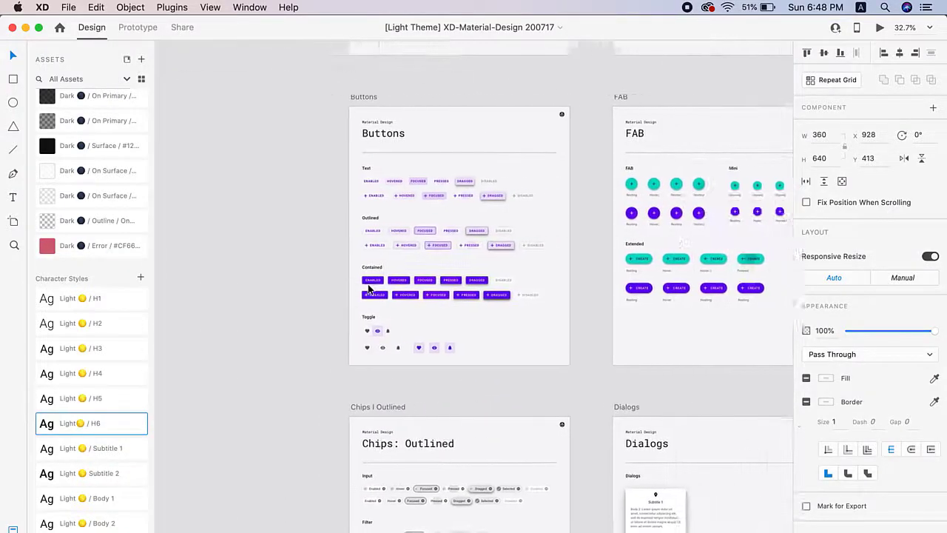
scroll(368, 289, "right", 2)
scroll(370, 291, "up", 3)
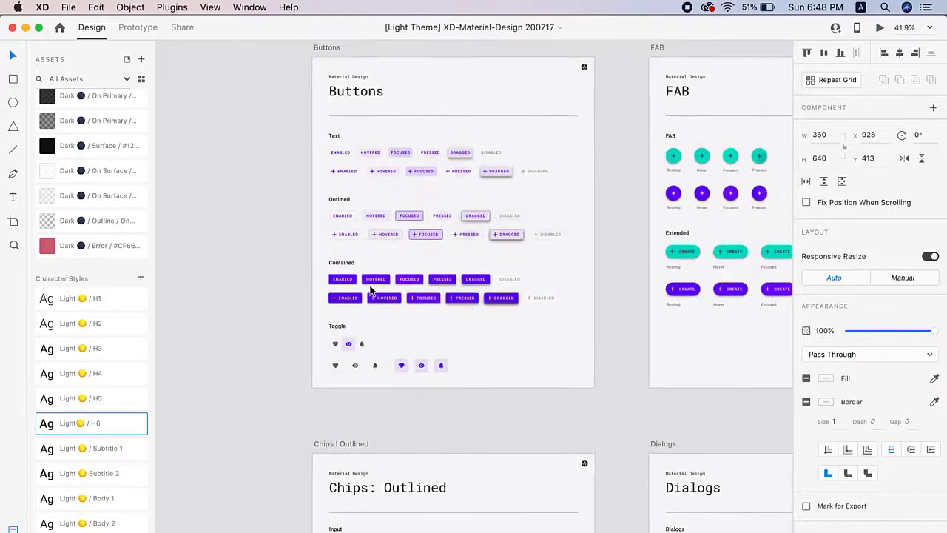
scroll(369, 291, "up", 5)
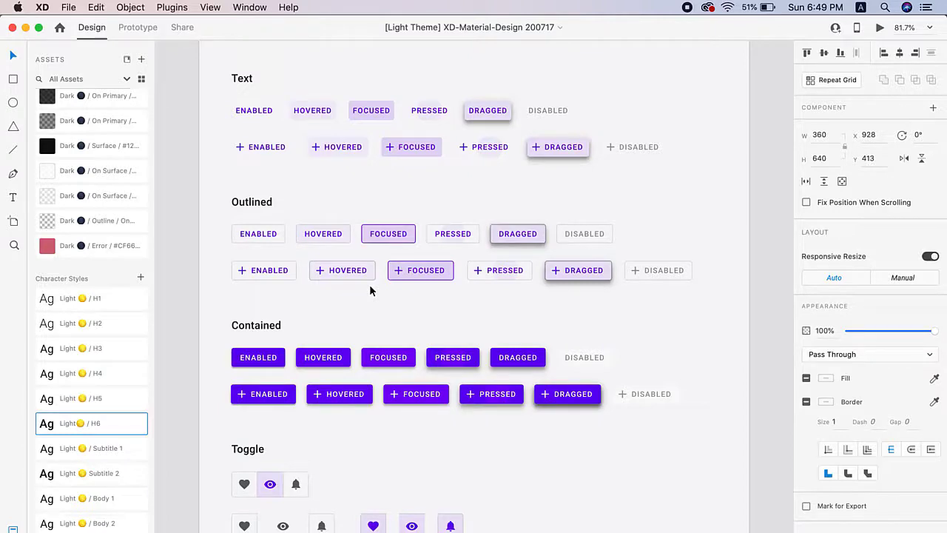
scroll(369, 291, "down", 4)
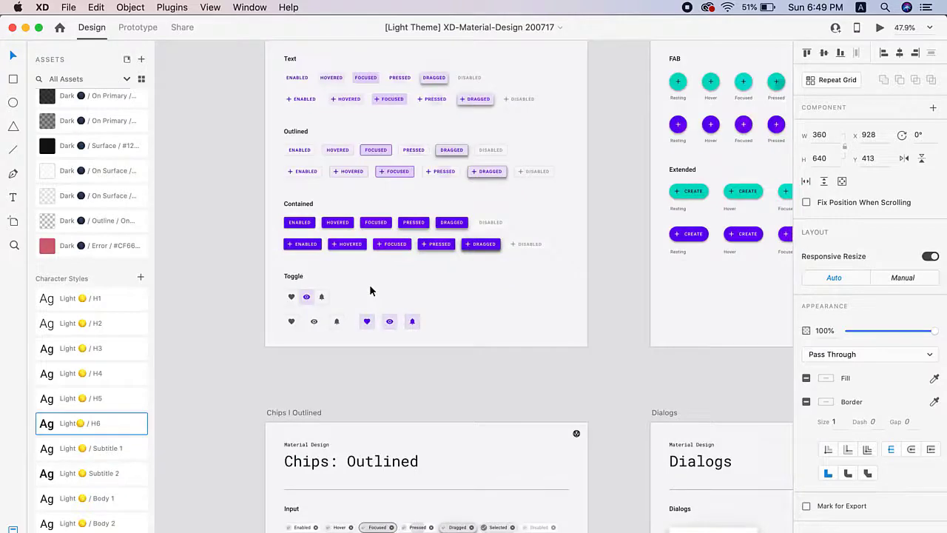
Examine the Chips: Outlined and Dialogs artboards below the Buttons artboard
scroll(370, 291, "down", 8)
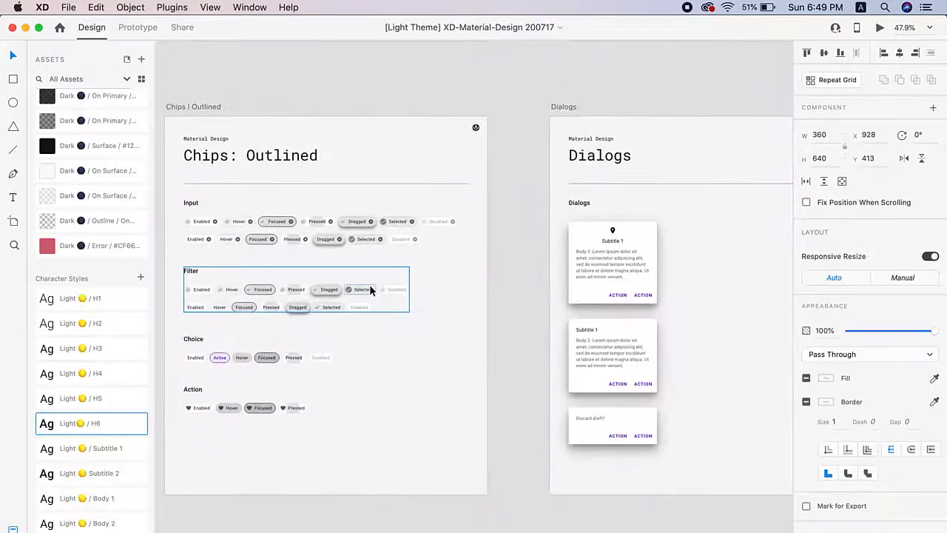
scroll(370, 291, "down", 2)
scroll(370, 291, "up", 5)
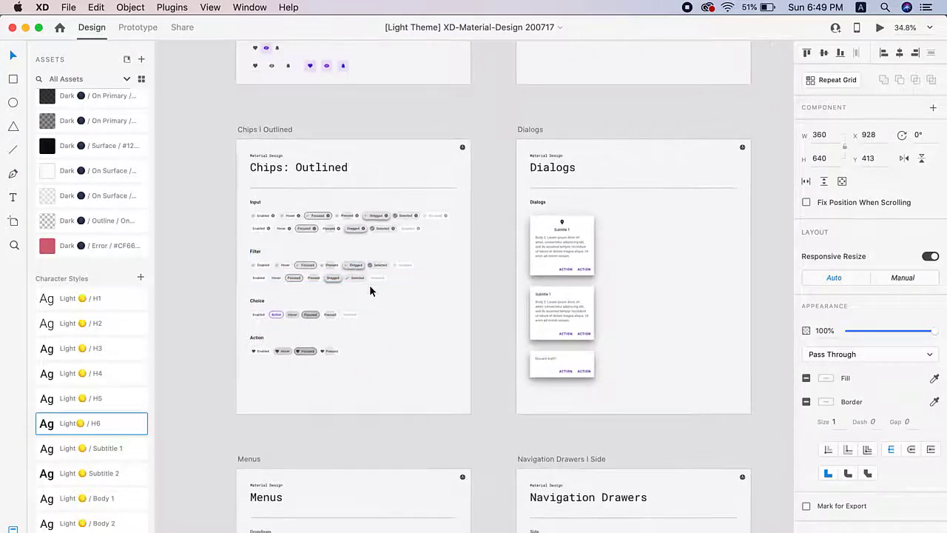
scroll(324, 307, "down", 2)
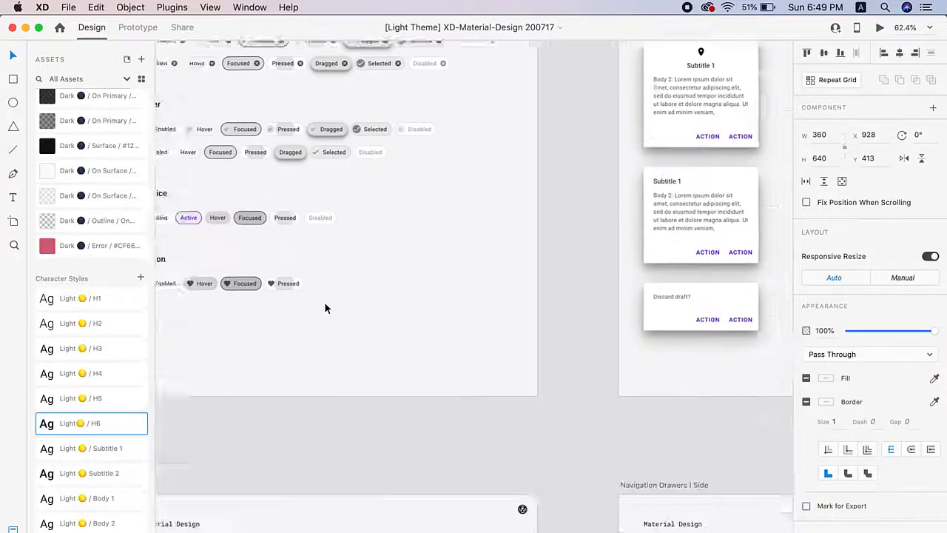
scroll(324, 308, "down", 5)
scroll(324, 308, "down", 3)
scroll(324, 308, "down", 5)
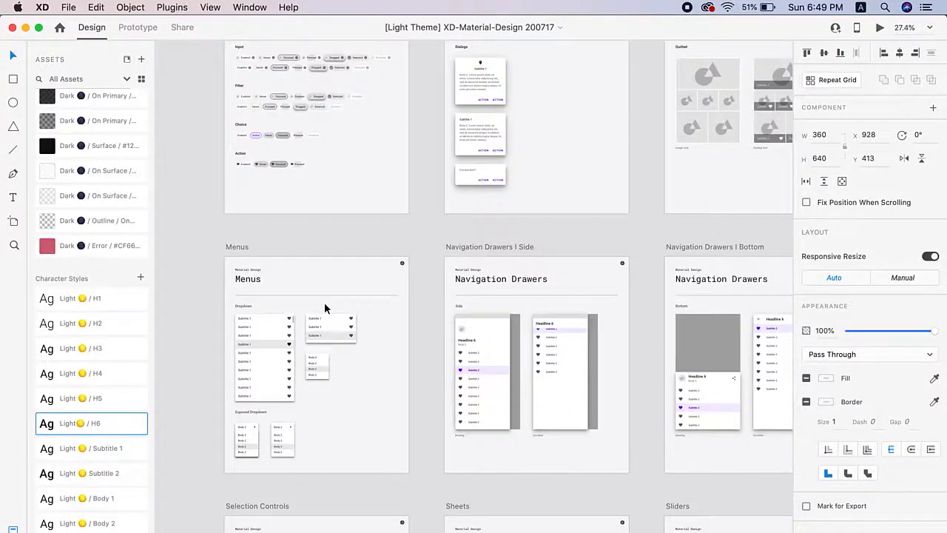
Examine the remaining component artboards, from Menus and Navigation Drawers through Selection Controls and Sliders to Text Fields and Tooltips
scroll(324, 307, "right", 3)
scroll(324, 307, "down", 1)
scroll(302, 395, "down", 3)
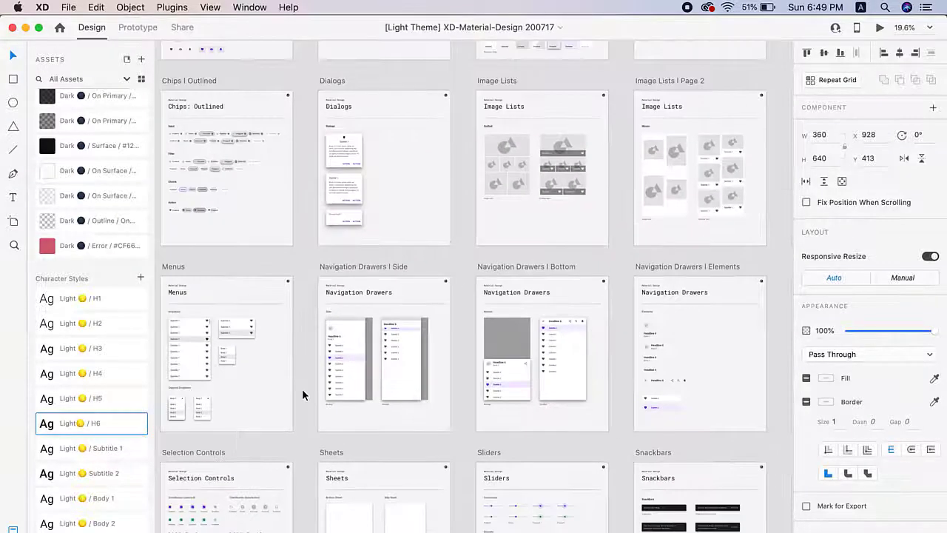
scroll(302, 395, "down", 4)
scroll(302, 395, "down", 5)
scroll(302, 395, "left", 2)
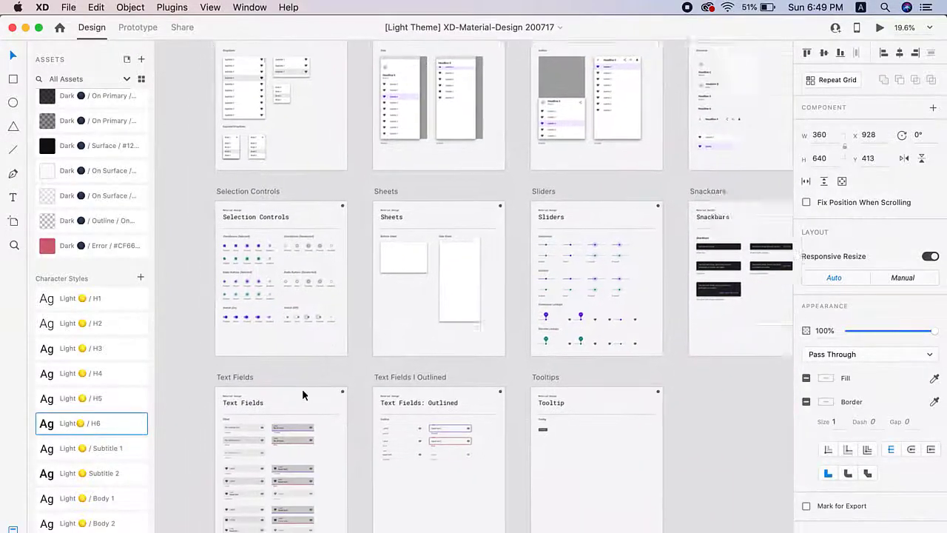
scroll(302, 395, "down", 5)
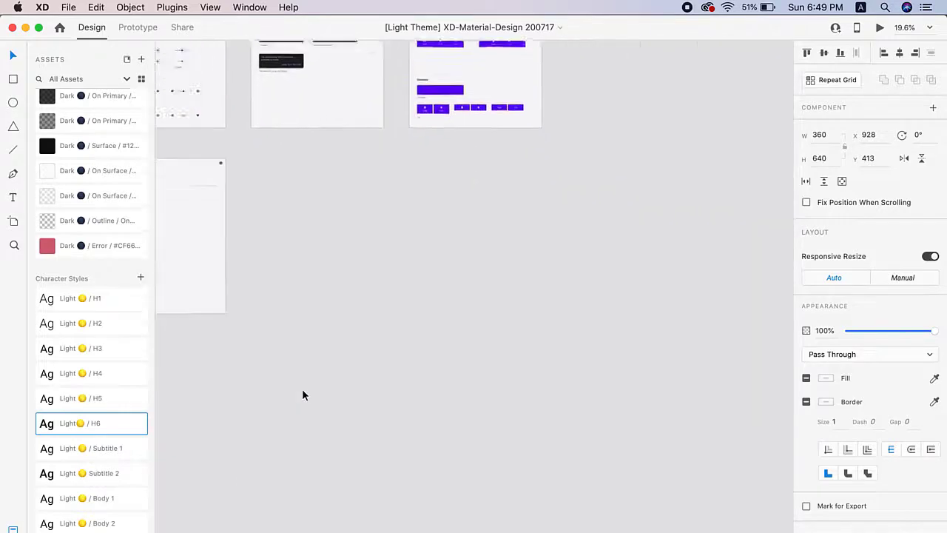
scroll(302, 395, "down", 5)
scroll(302, 395, "up", 10)
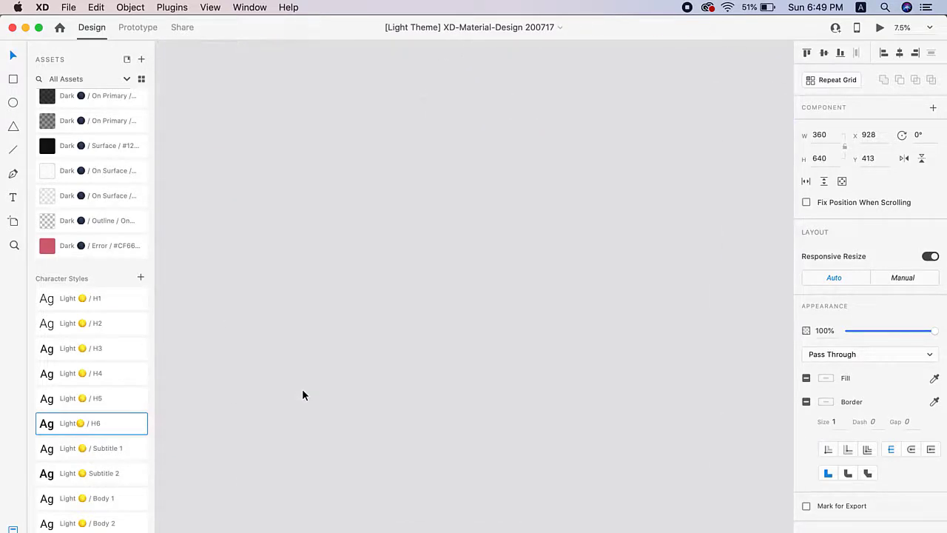
Download the Wires wireframe kits from their Behance page and show the Wires - Web file full screen
scroll(302, 395, "right", 3)
left_click(67, 8)
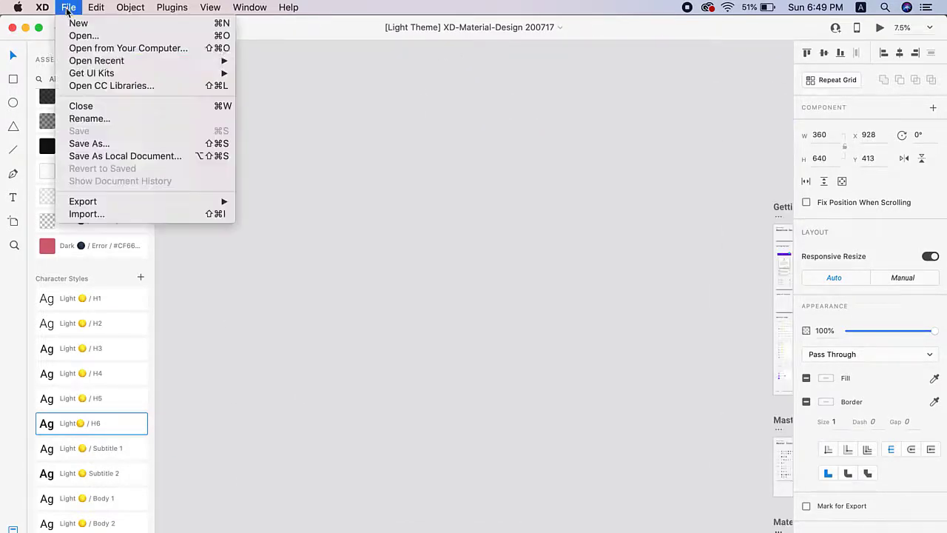
mouse_move(104, 72)
left_click(278, 118)
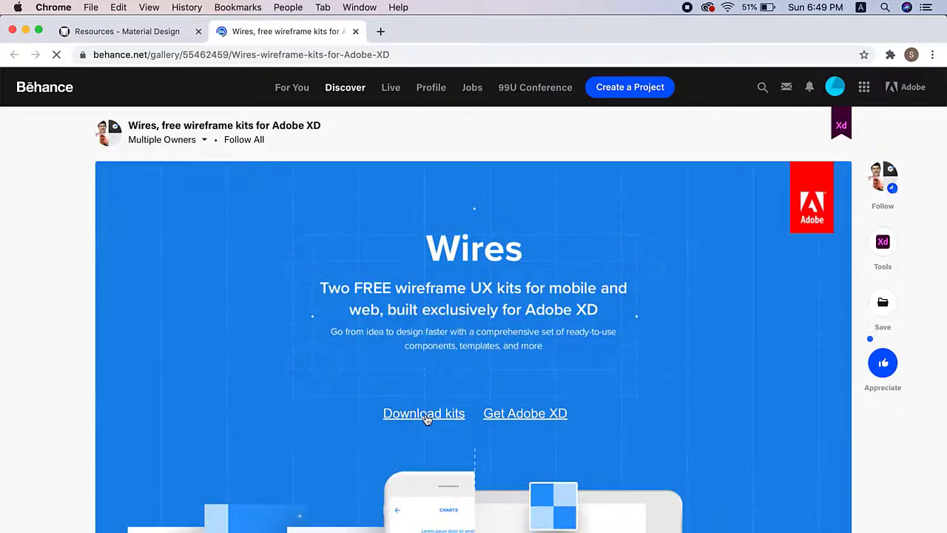
left_click(426, 417)
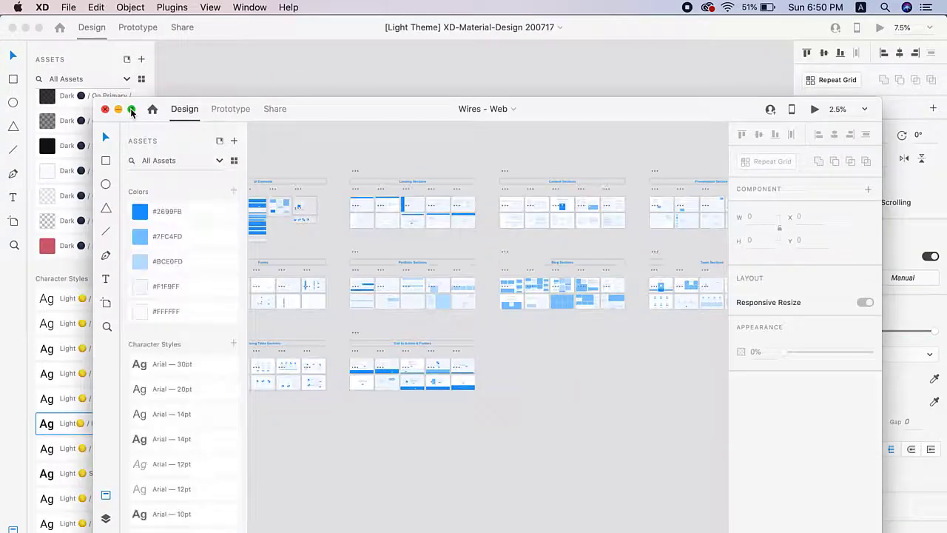
left_click(133, 107)
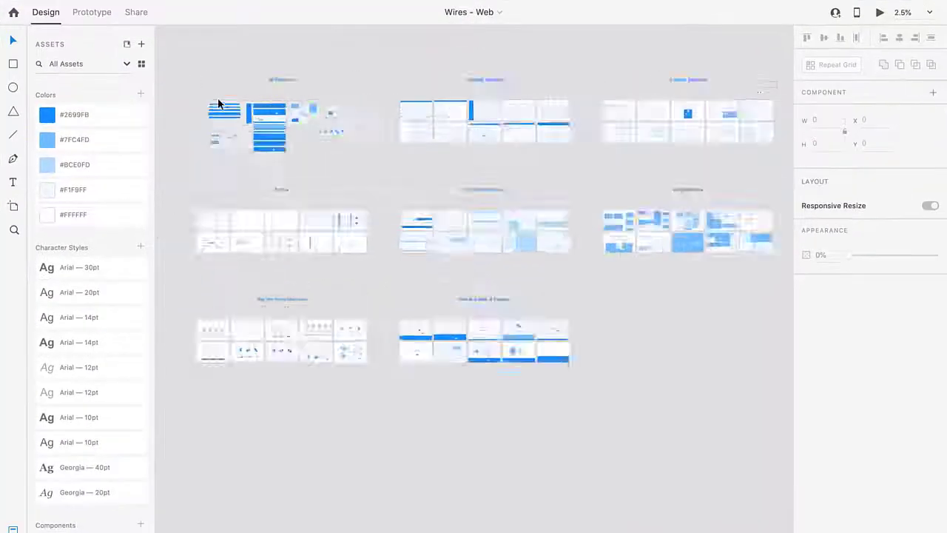
Examine the System Colors palette and the Icons artboard among the UI Elements of the Wires web kit
scroll(218, 103, "up", 15)
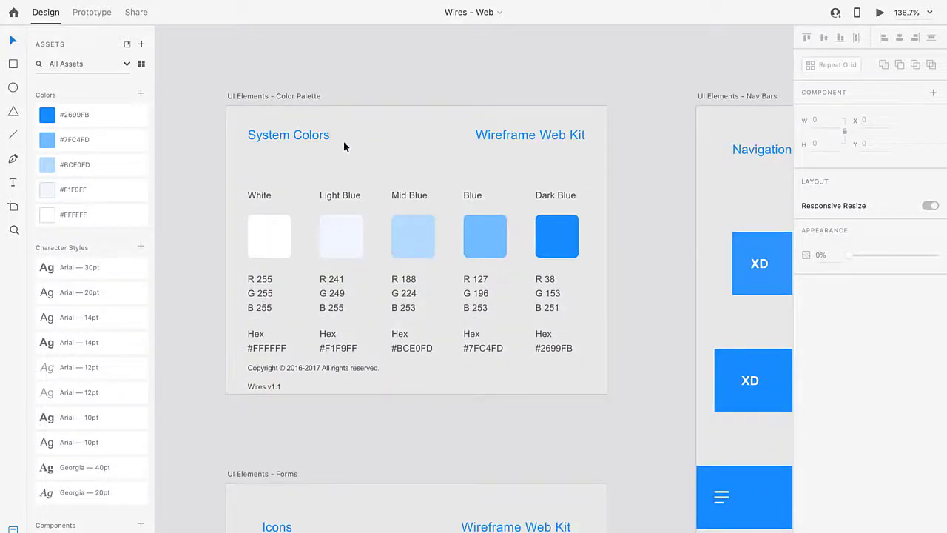
scroll(343, 146, "down", 3)
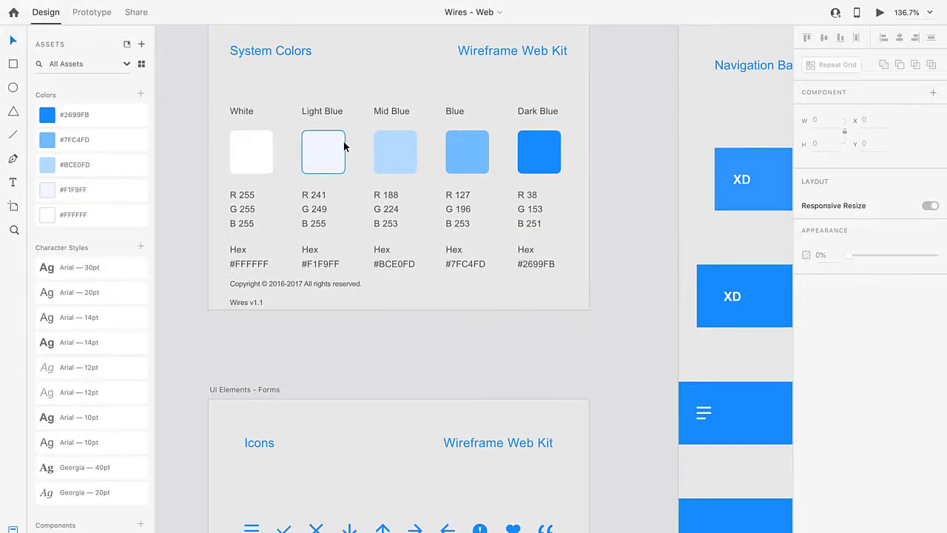
scroll(343, 146, "down", 10)
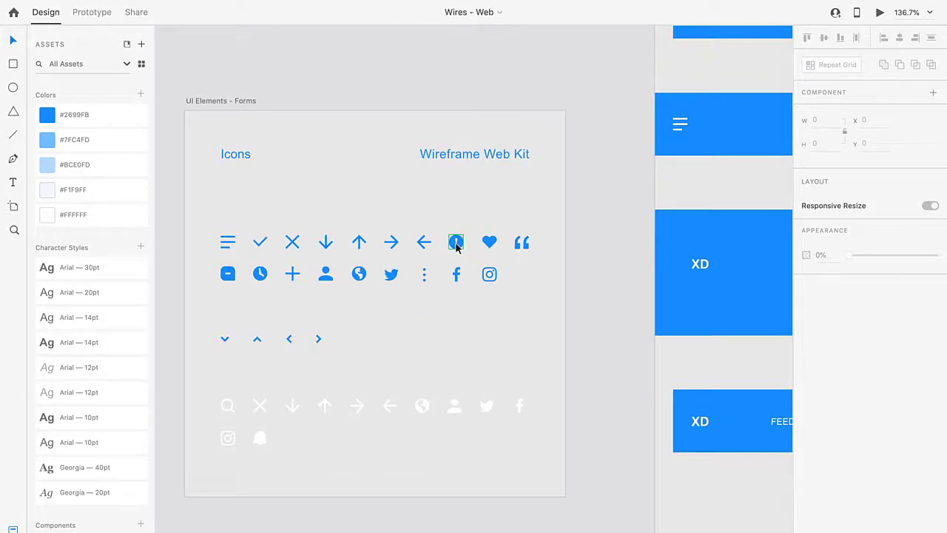
Examine the navigation bar variants on the UI Elements - Nav Bars artboard
scroll(474, 251, "right", 5)
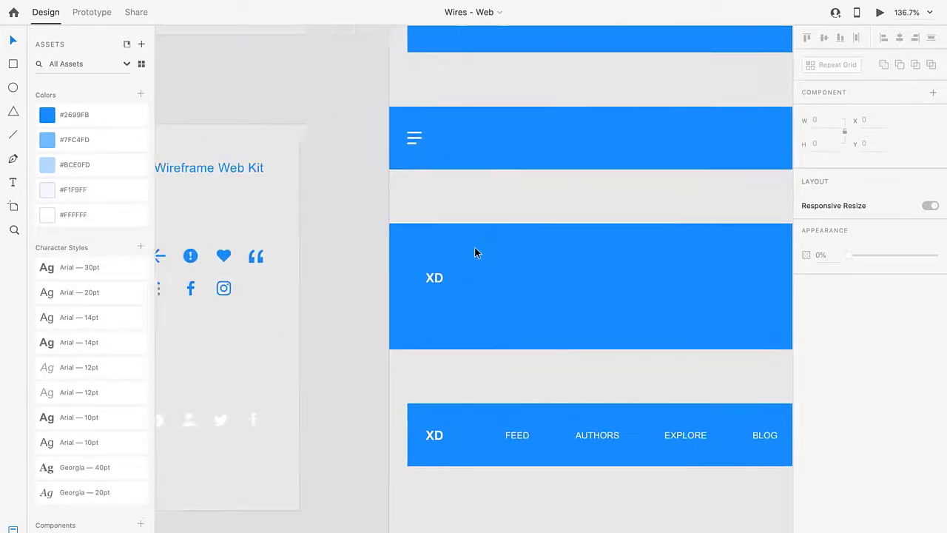
scroll(475, 252, "down", 5)
scroll(474, 248, "down", 6)
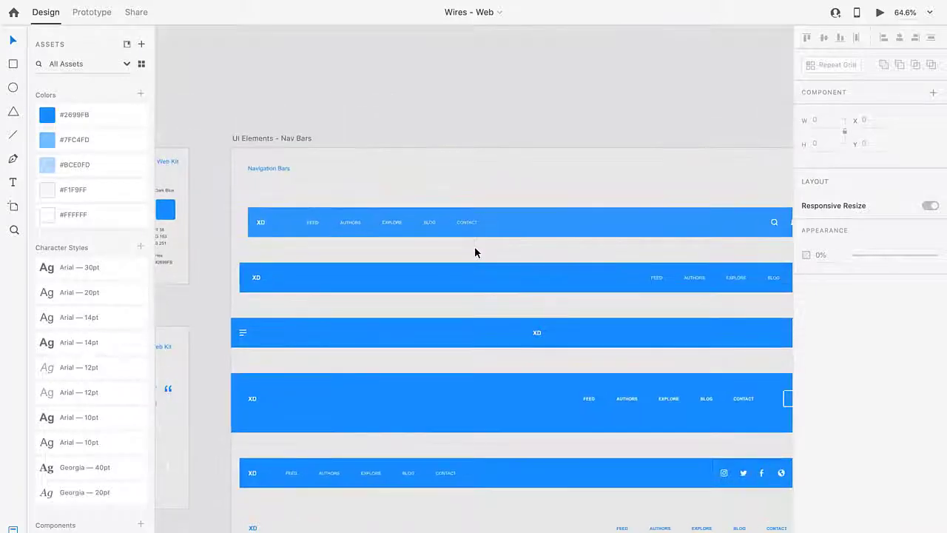
scroll(474, 251, "down", 2)
scroll(474, 251, "right", 2)
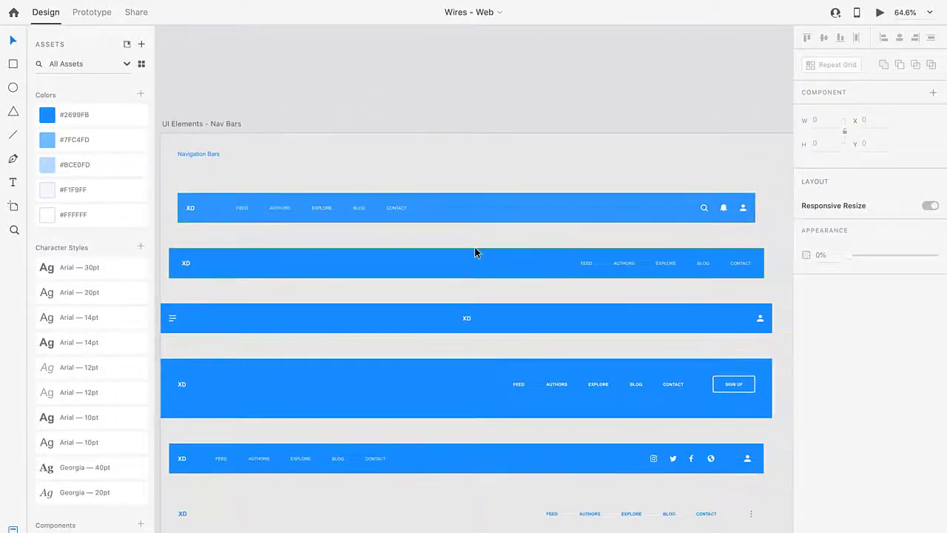
scroll(475, 251, "down", 5)
scroll(473, 251, "down", 4)
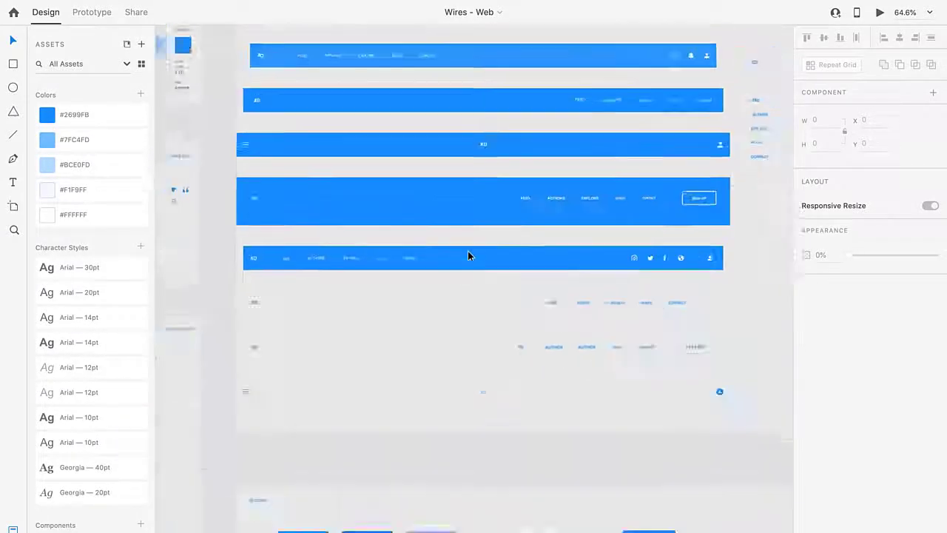
Examine the upper footers on the UI Elements - Footers artboard, selecting the first footer component
scroll(467, 251, "down", 3)
scroll(468, 251, "right", 4)
scroll(468, 251, "up", 5)
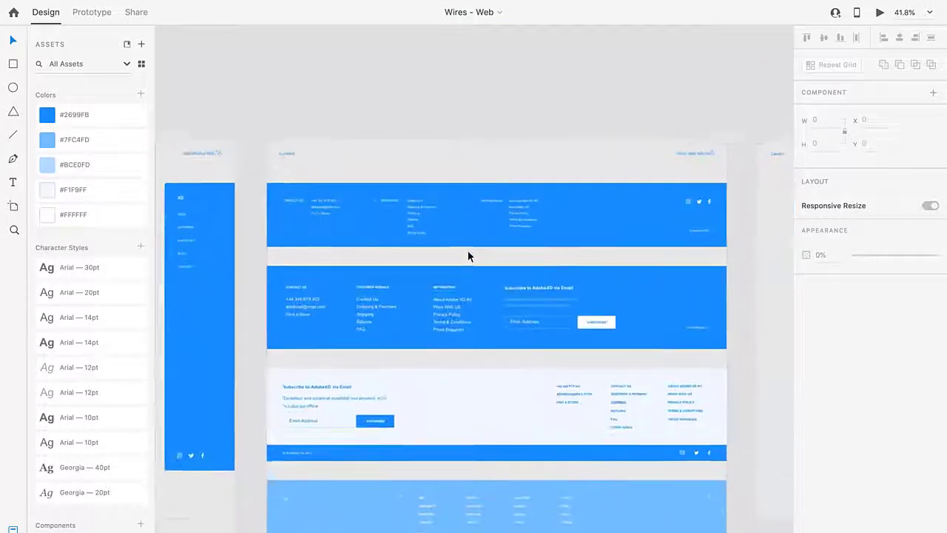
scroll(467, 254, "down", 2)
scroll(468, 255, "left", 5)
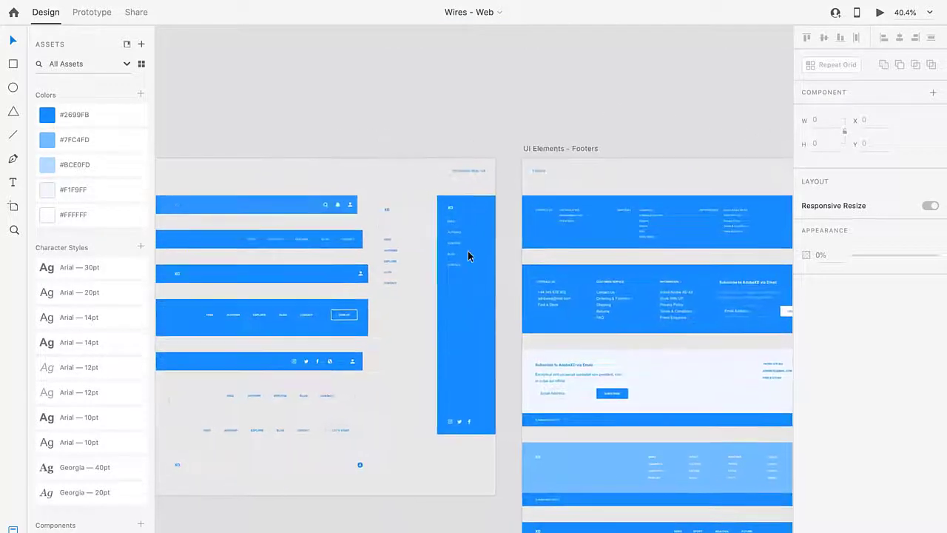
scroll(467, 251, "right", 5)
scroll(467, 251, "up", 5)
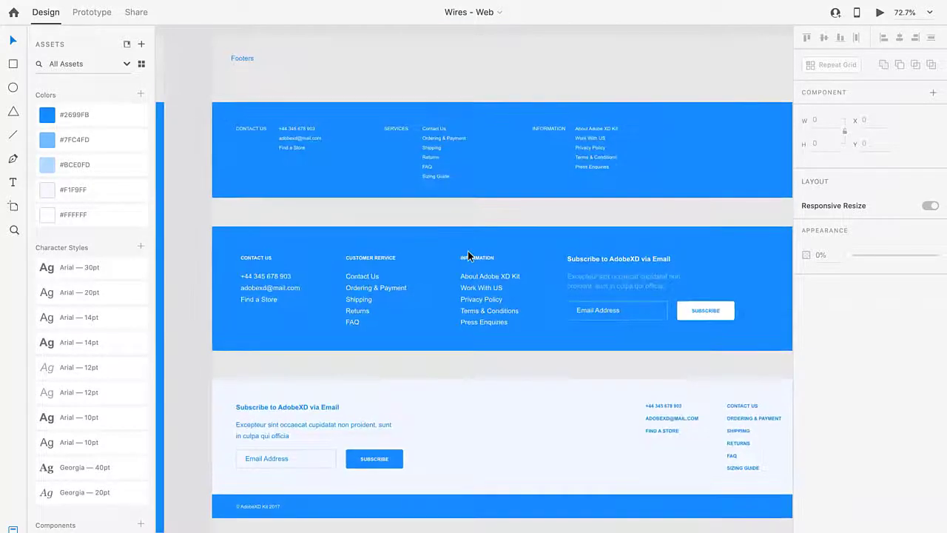
scroll(467, 253, "down", 2)
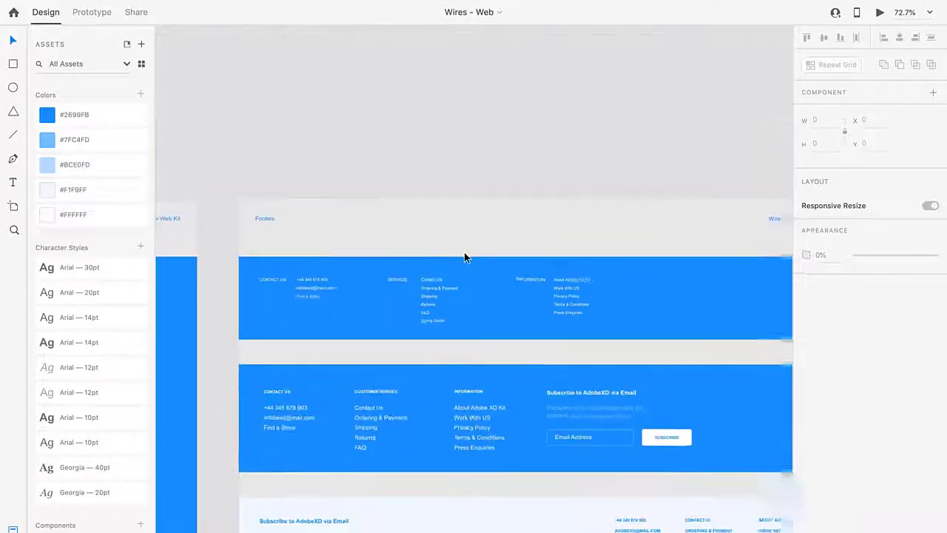
left_click(379, 280)
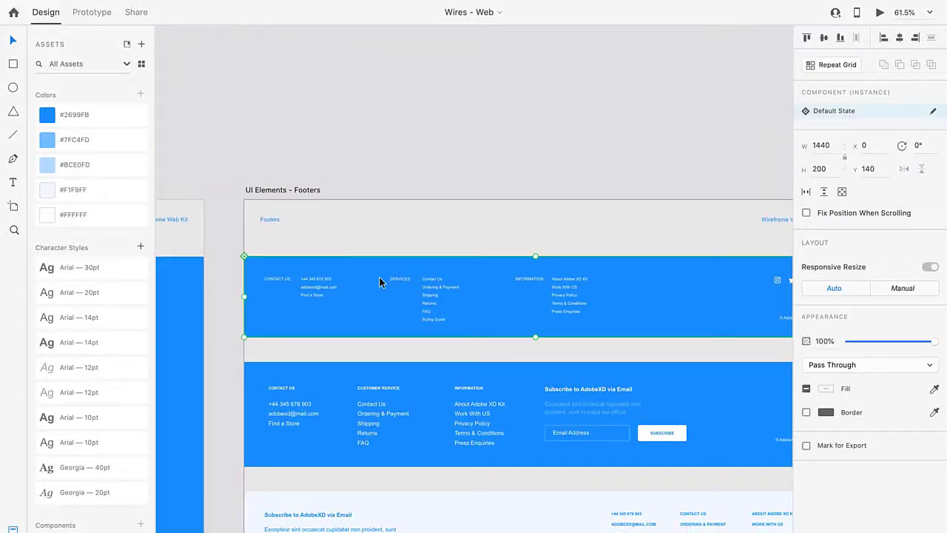
scroll(378, 280, "down", 4)
scroll(378, 280, "up", 2)
scroll(378, 280, "left", 3)
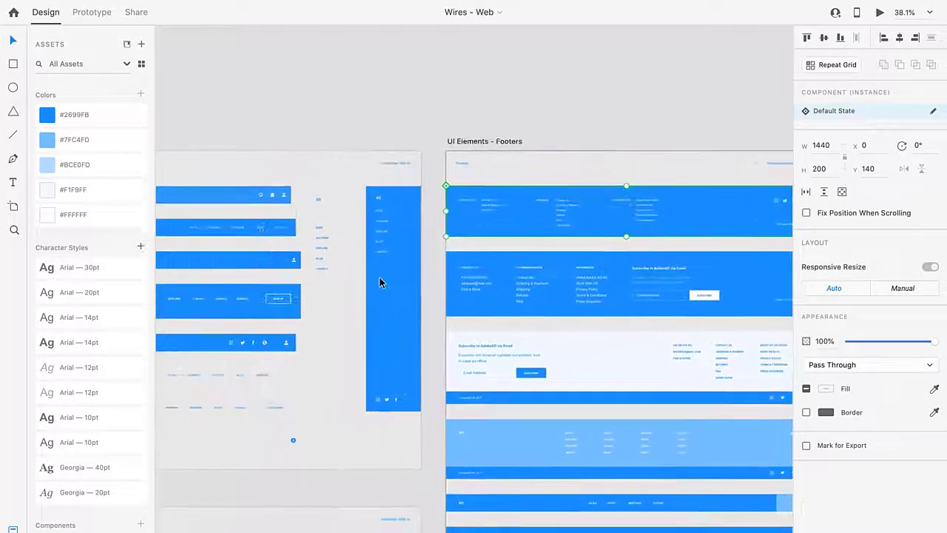
Examine the Buttons artboard's button states, toggles and checkboxes, along with the neighbouring Typography artboard
scroll(381, 280, "down", 5)
scroll(381, 279, "left", 5)
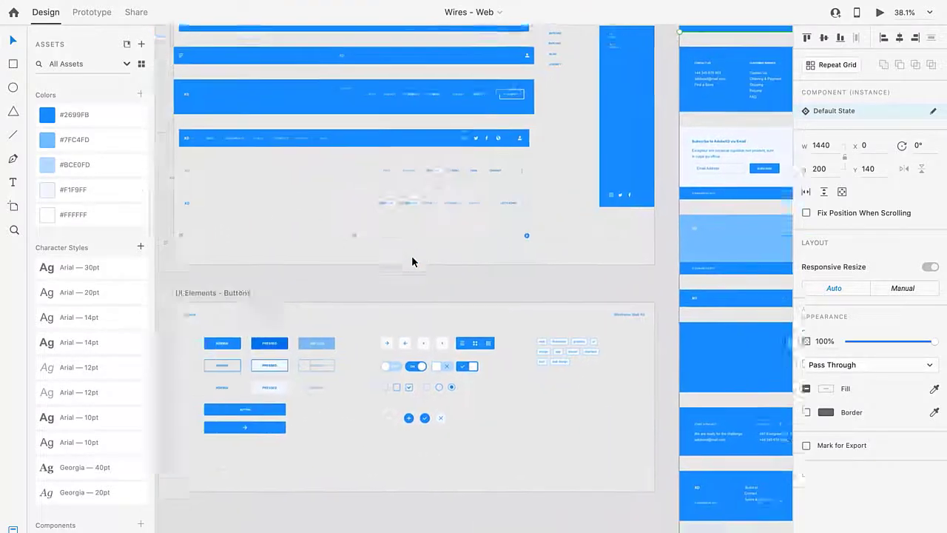
scroll(412, 259, "up", 3)
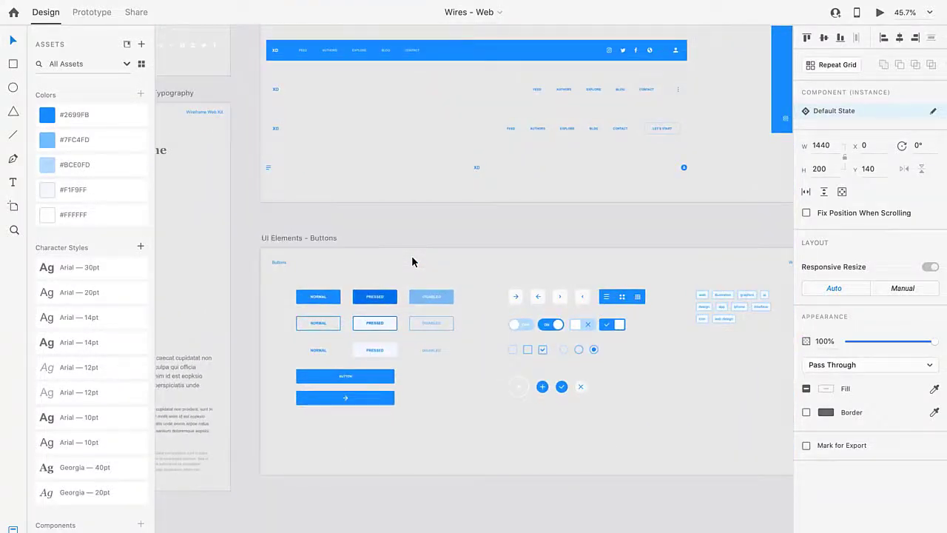
scroll(412, 262, "left", 5)
scroll(411, 261, "down", 1)
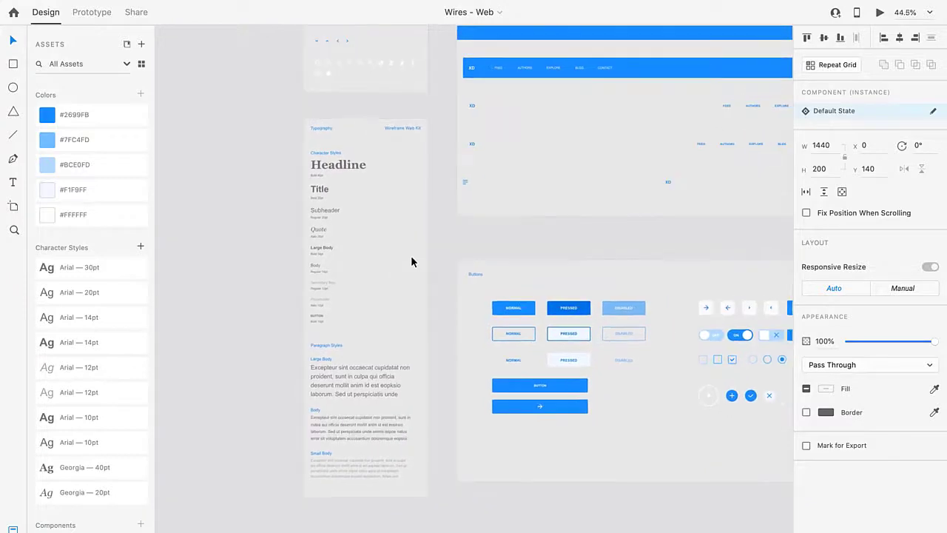
scroll(411, 261, "right", 10)
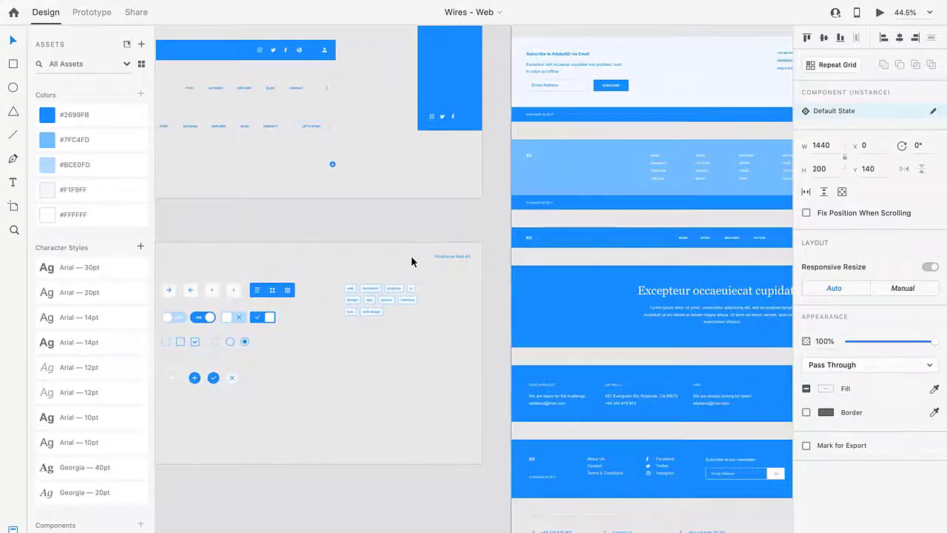
scroll(412, 261, "left", 8)
scroll(411, 261, "up", 5)
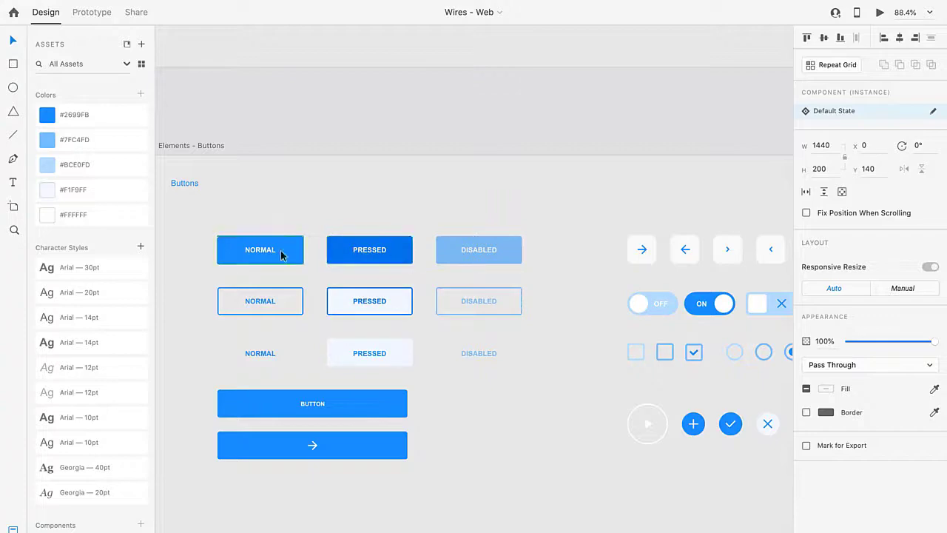
scroll(184, 281, "down", 5)
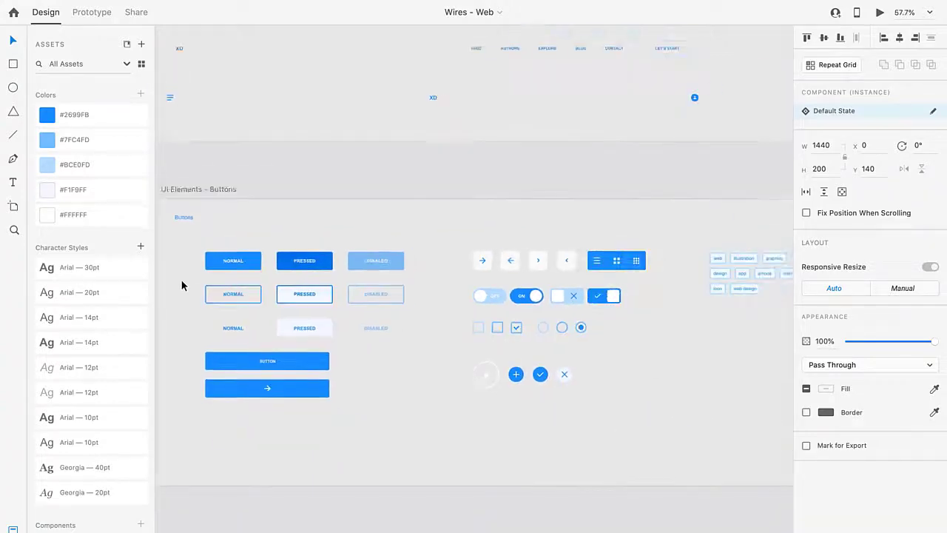
Examine the remaining footer variants down to the lower end of the Footers artboard
scroll(182, 285, "right", 10)
scroll(182, 284, "right", 8)
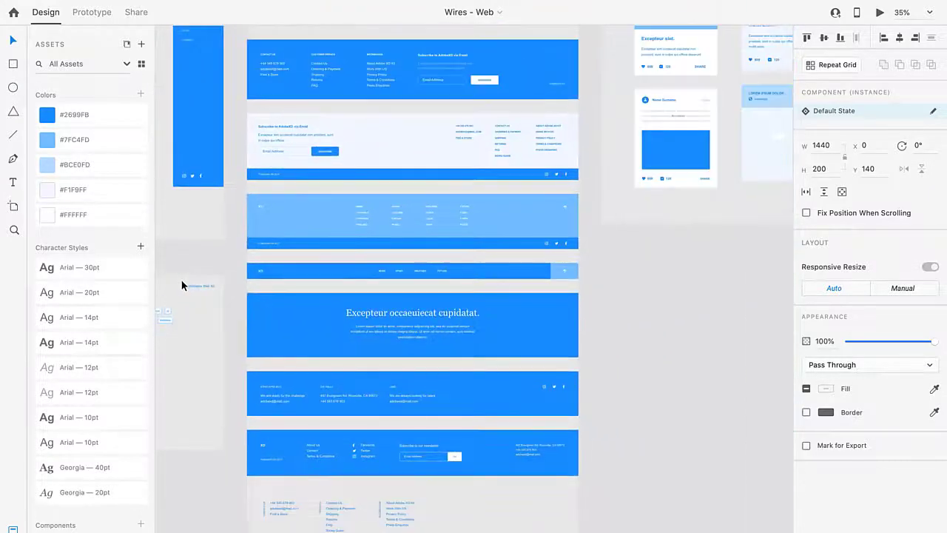
scroll(182, 285, "down", 3)
scroll(182, 285, "down", 5)
scroll(182, 285, "left", 2)
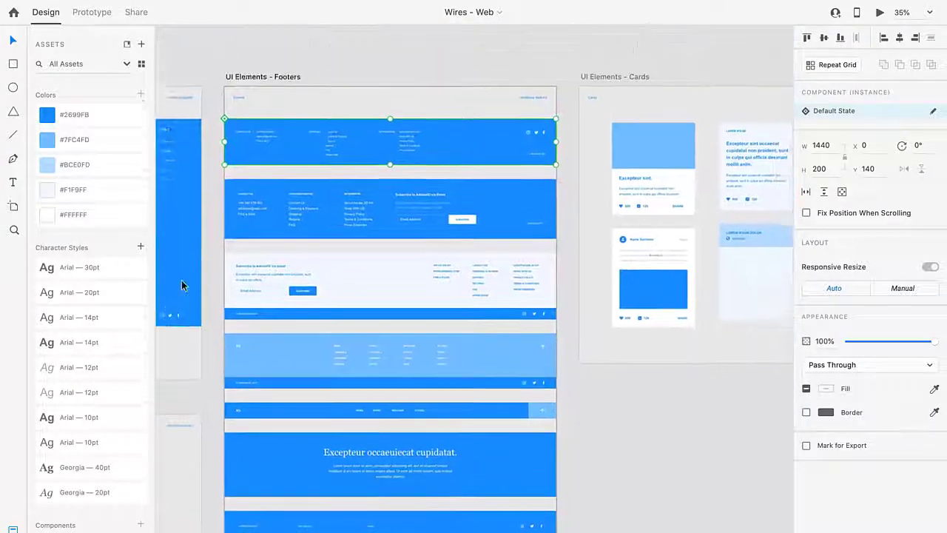
scroll(182, 285, "down", 1)
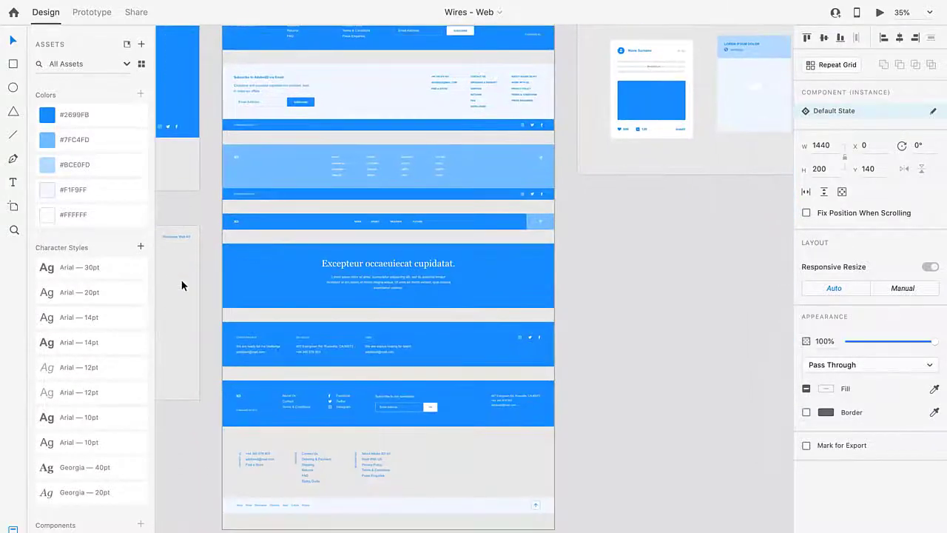
Examine the card layouts on the UI Elements - Cards artboard and clear the footer selection
scroll(182, 285, "down", 3)
scroll(182, 285, "right", 8)
scroll(182, 285, "up", 10)
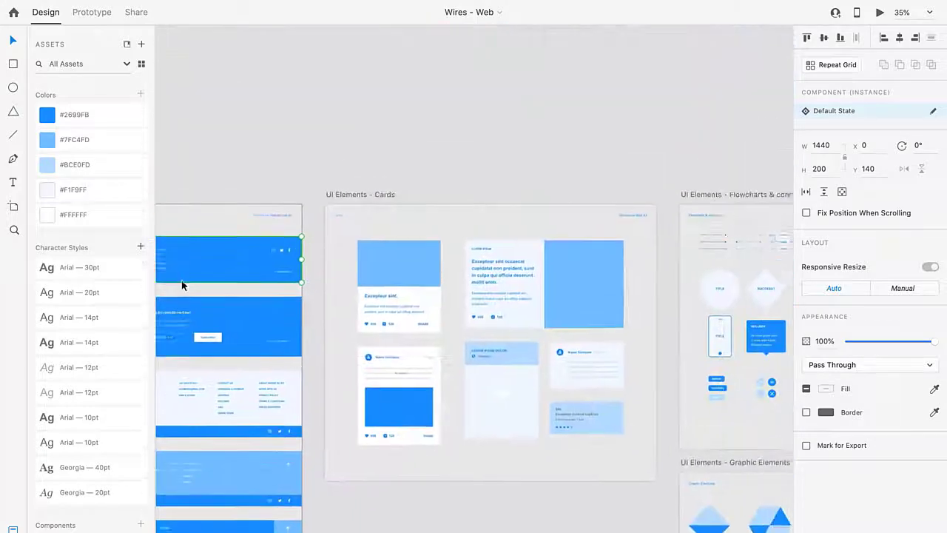
scroll(181, 280, "right", 2)
scroll(181, 280, "down", 1)
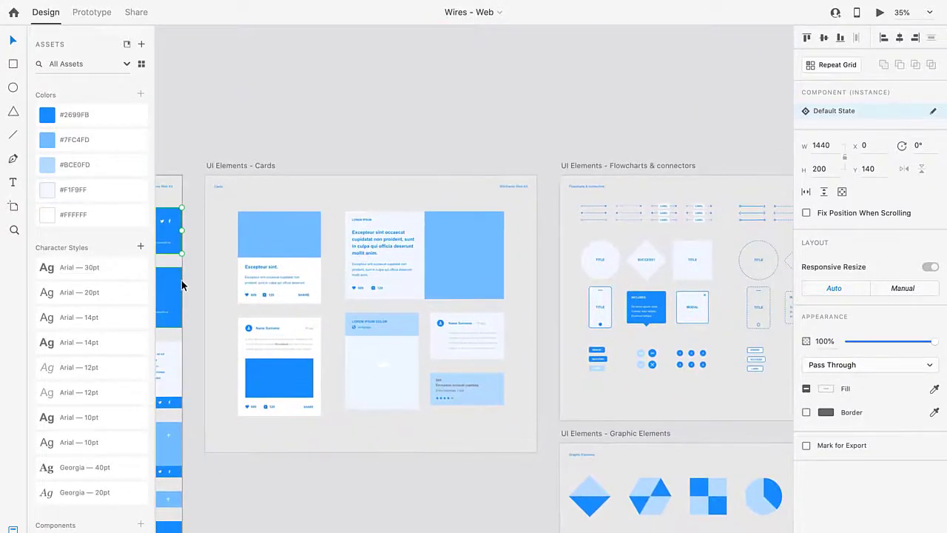
left_click(383, 424)
Examine the connectors, shapes and labels on the Flowcharts & connectors artboard and the shapes on the Graphic Elements artboard
scroll(383, 423, "right", 15)
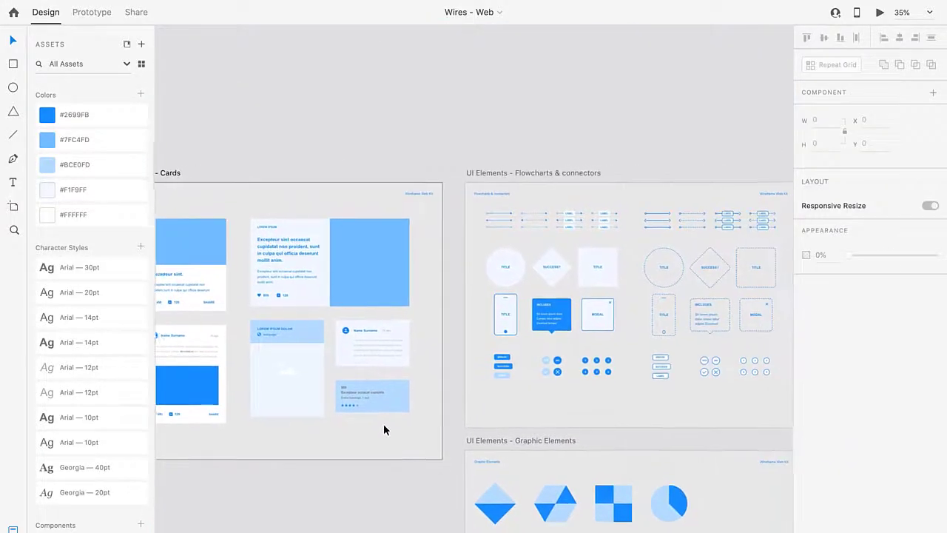
scroll(383, 424, "down", 1)
scroll(384, 429, "right", 1)
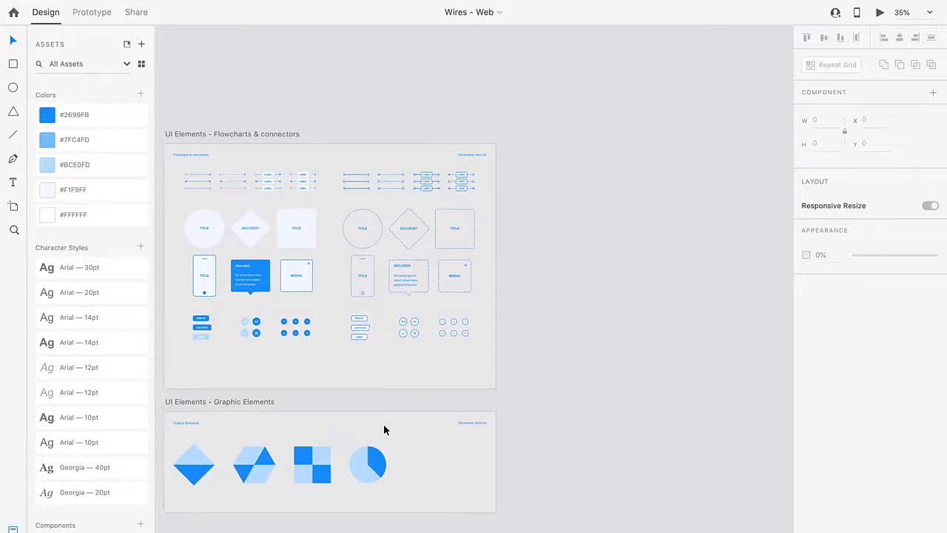
scroll(262, 207, "up", 5)
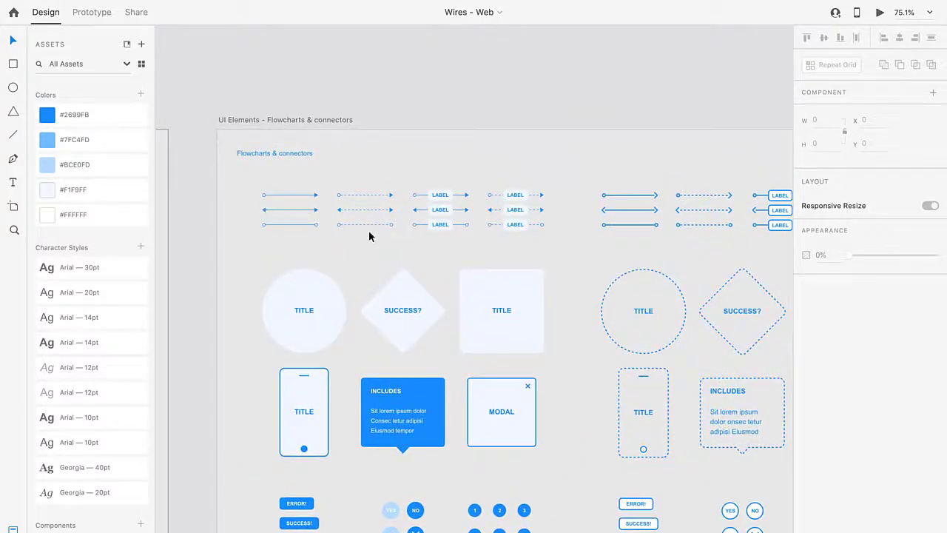
scroll(369, 244, "down", 2)
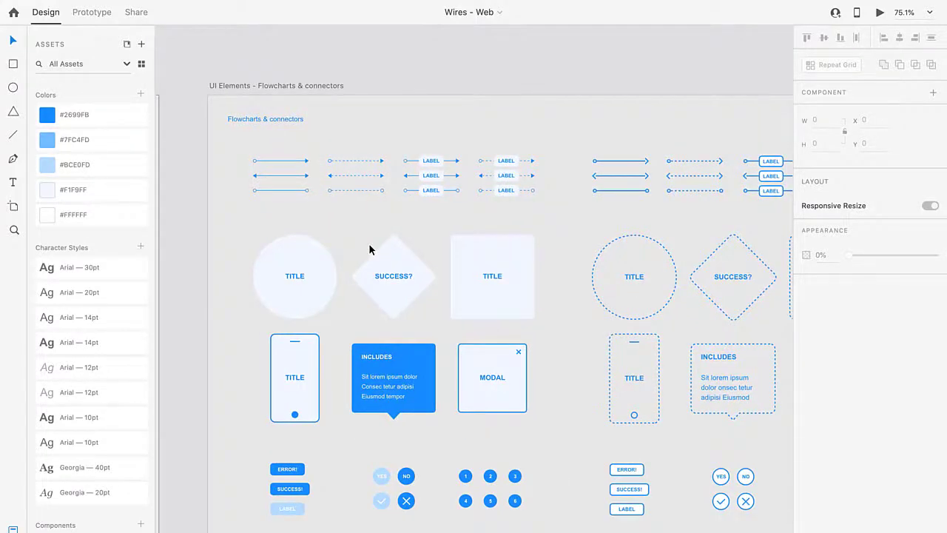
scroll(369, 249, "down", 8)
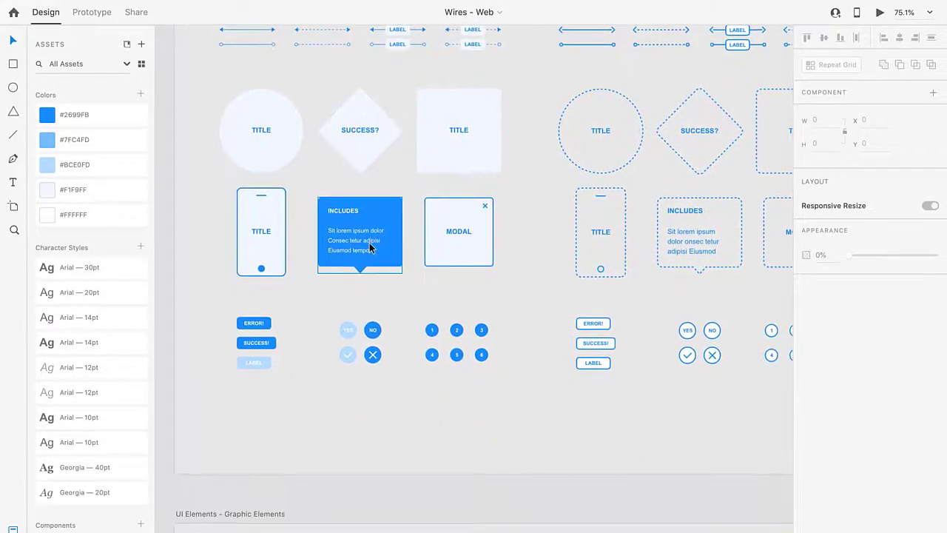
scroll(369, 248, "down", 9)
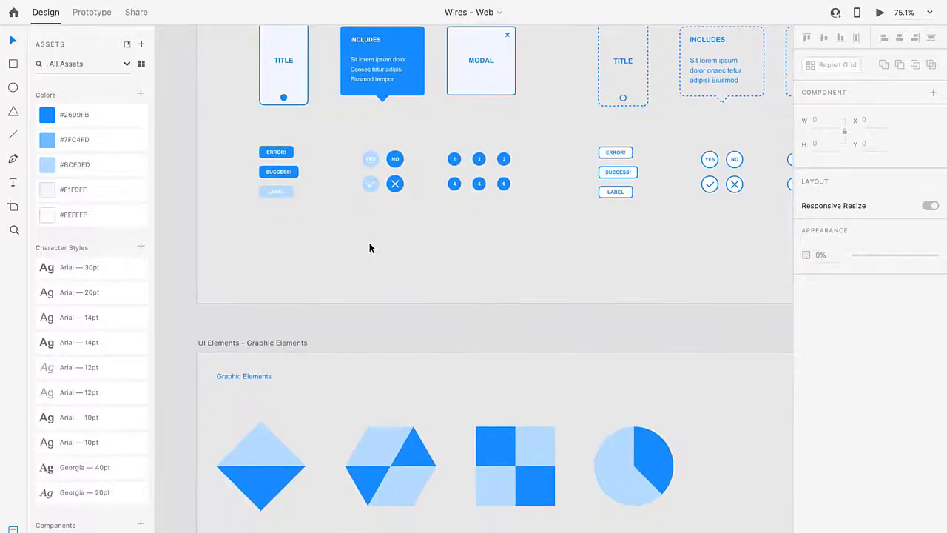
scroll(368, 247, "down", 4)
scroll(368, 248, "down", 3, "ctrl")
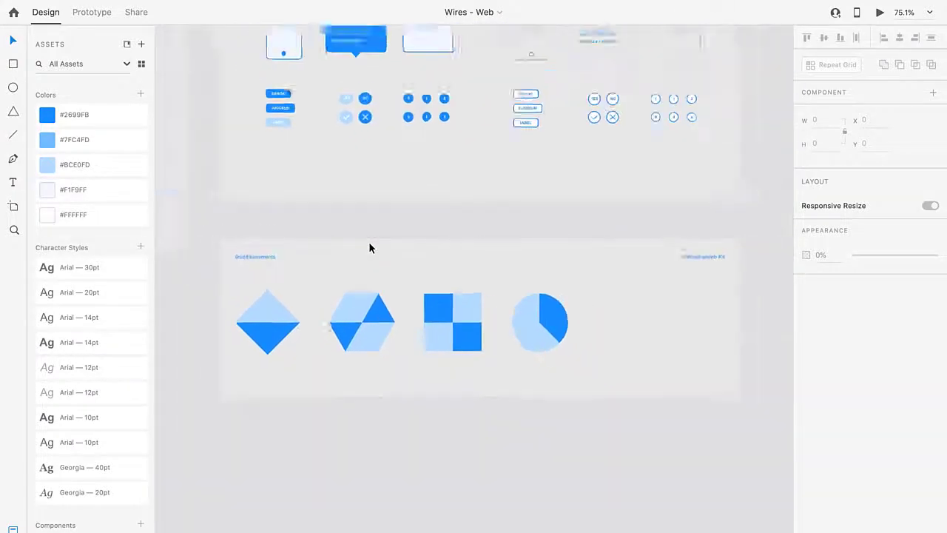
Survey the Landing, Content, Portfolio, Blog and Presentation section groups, dismissing the notification sidebar that covers the canvas
scroll(369, 244, "down", 10, "ctrl")
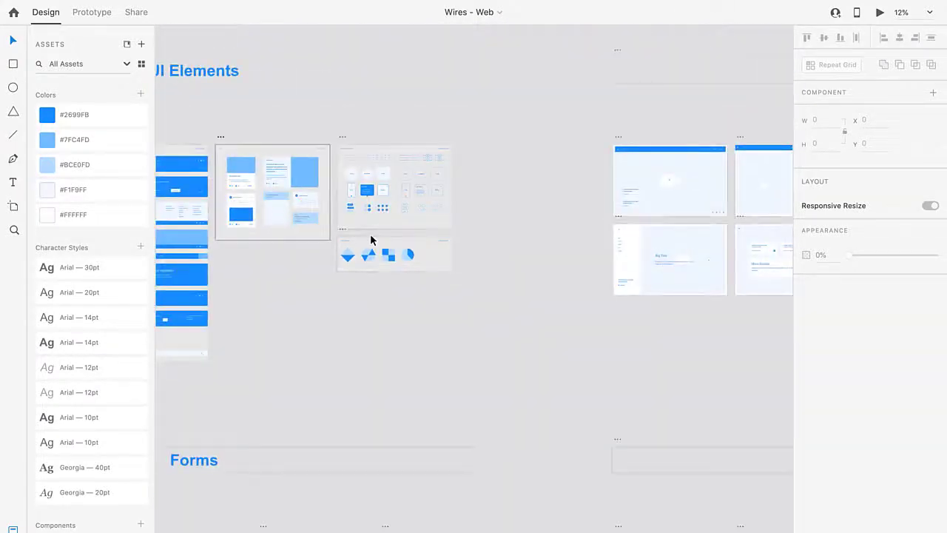
scroll(371, 241, "right", 6)
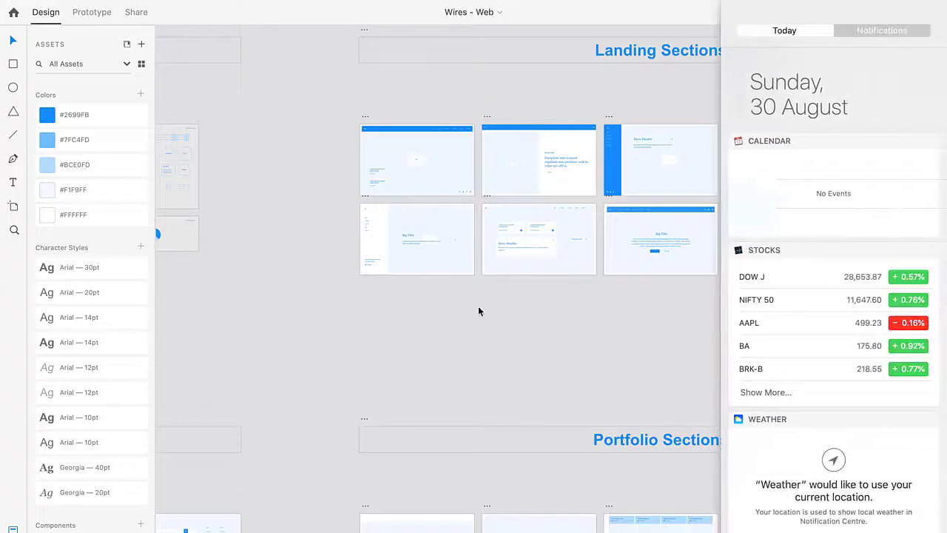
left_click(341, 363)
scroll(341, 363, "up", 5)
scroll(342, 363, "right", 2)
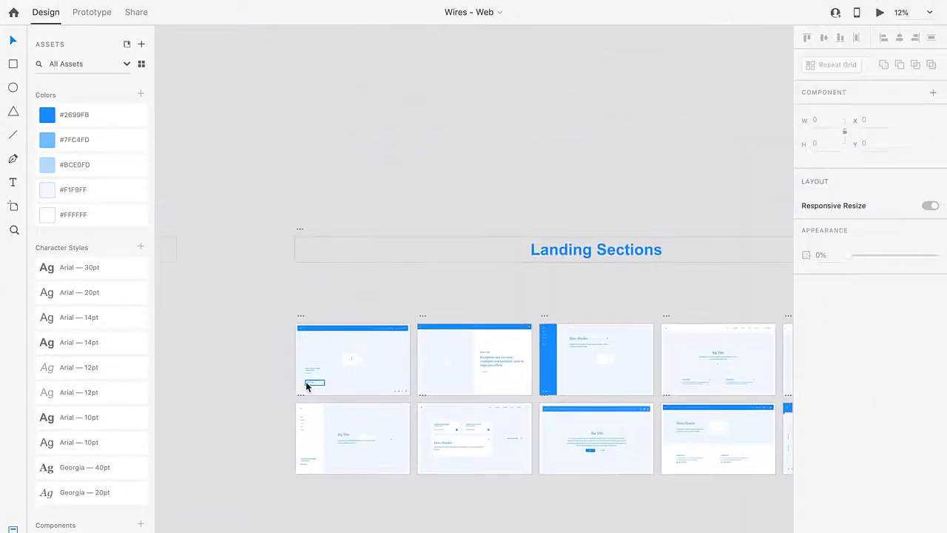
scroll(306, 385, "down", 5, "ctrl")
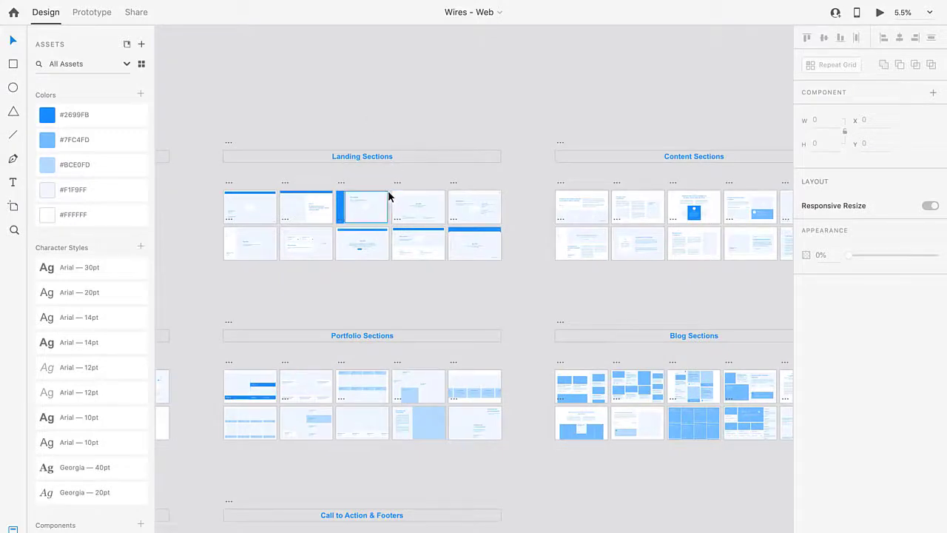
scroll(742, 170, "right", 6)
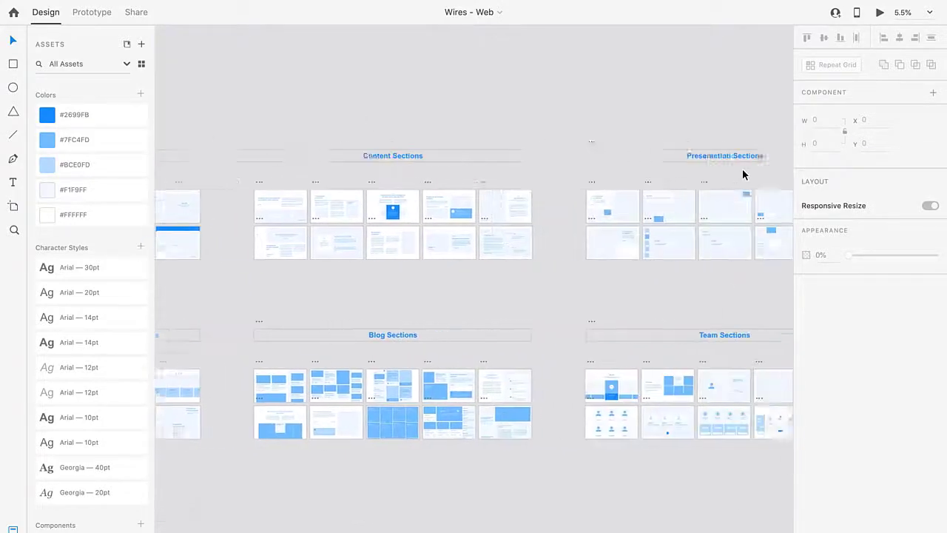
scroll(489, 148, "left", 5)
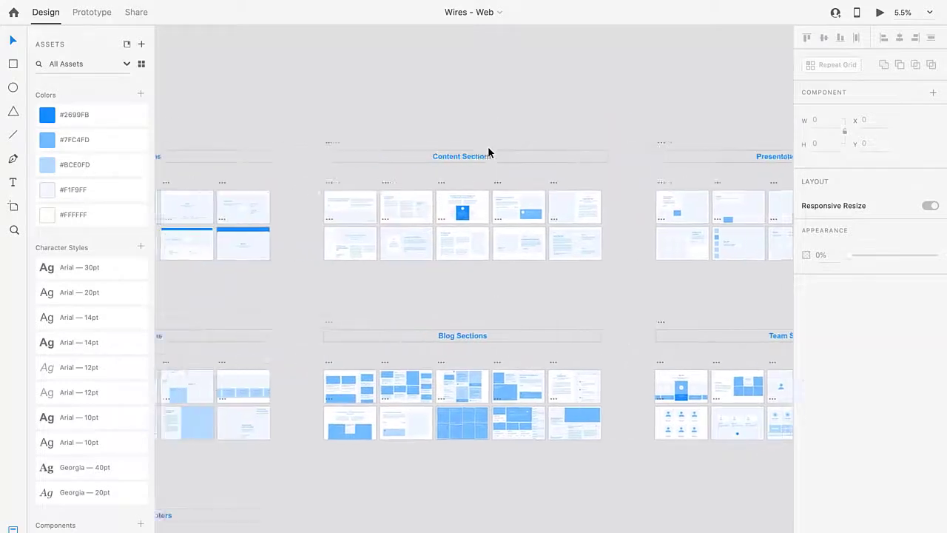
Examine the Content Sections artboards and the hero header and title layouts of the Landing Sections artboards
scroll(488, 147, "up", 3)
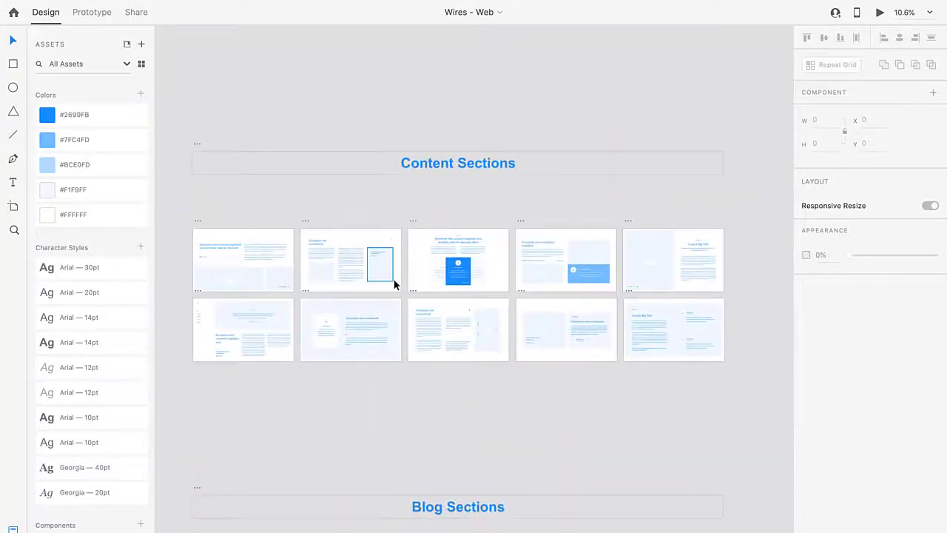
scroll(393, 282, "up", 4)
scroll(394, 285, "left", 10)
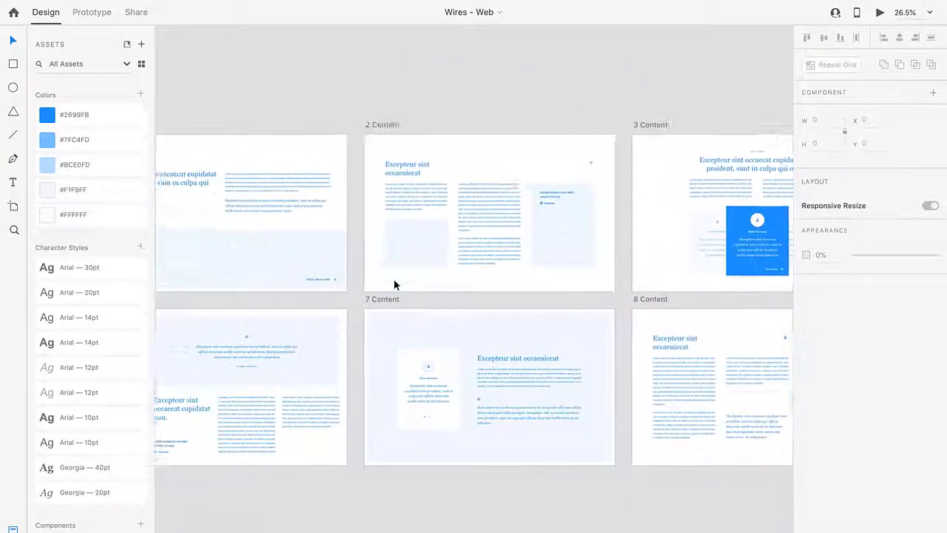
scroll(393, 284, "left", 5)
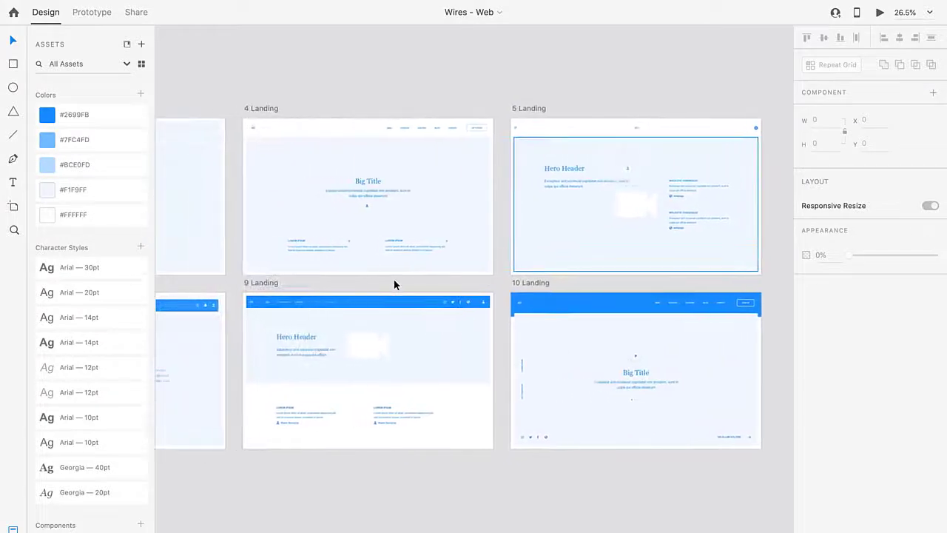
scroll(394, 284, "down", 1)
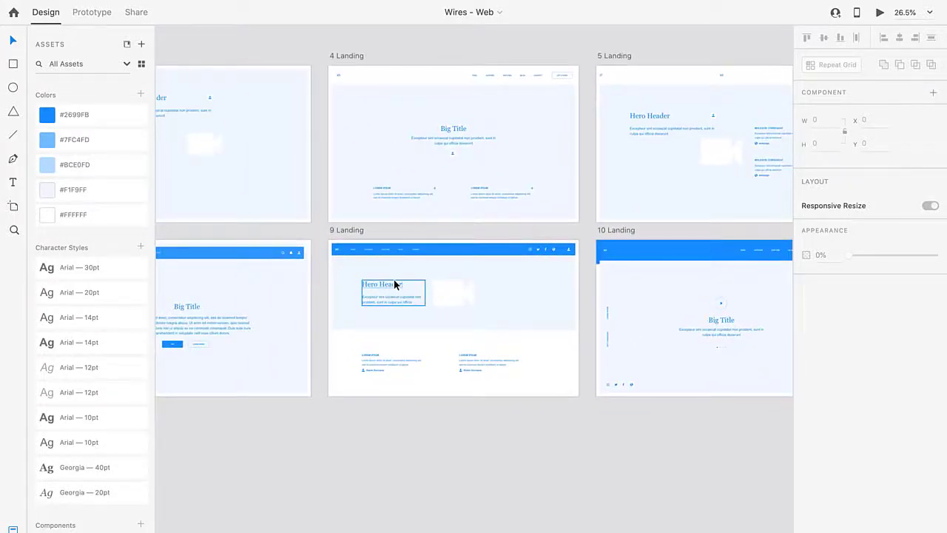
scroll(394, 284, "down", 2)
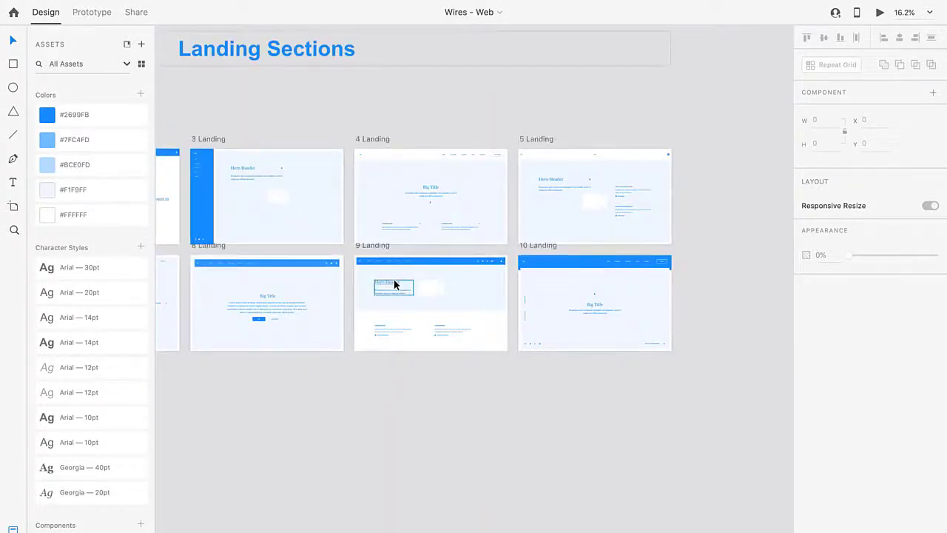
Examine the layouts in the Presentation Sections and Team Sections groups
scroll(394, 284, "down", 3)
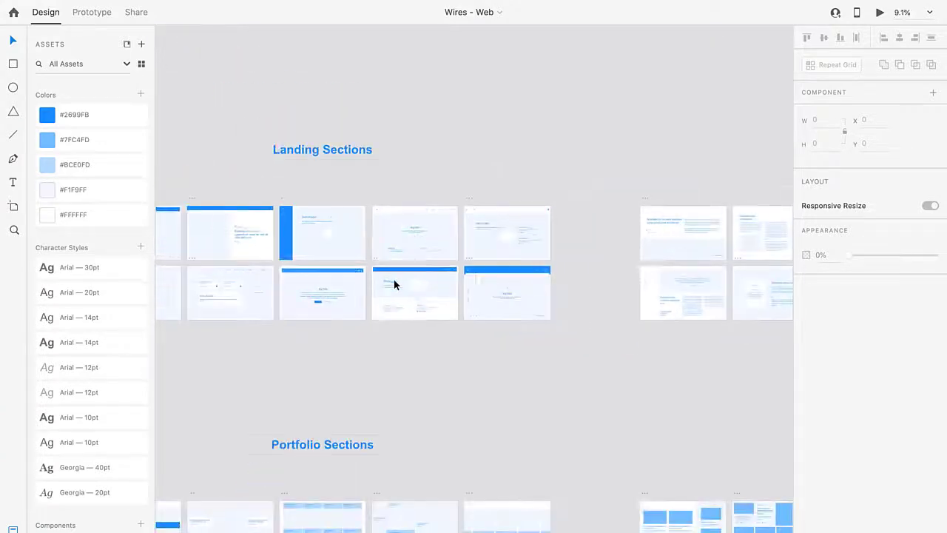
scroll(395, 284, "right", 5)
scroll(393, 284, "right", 10)
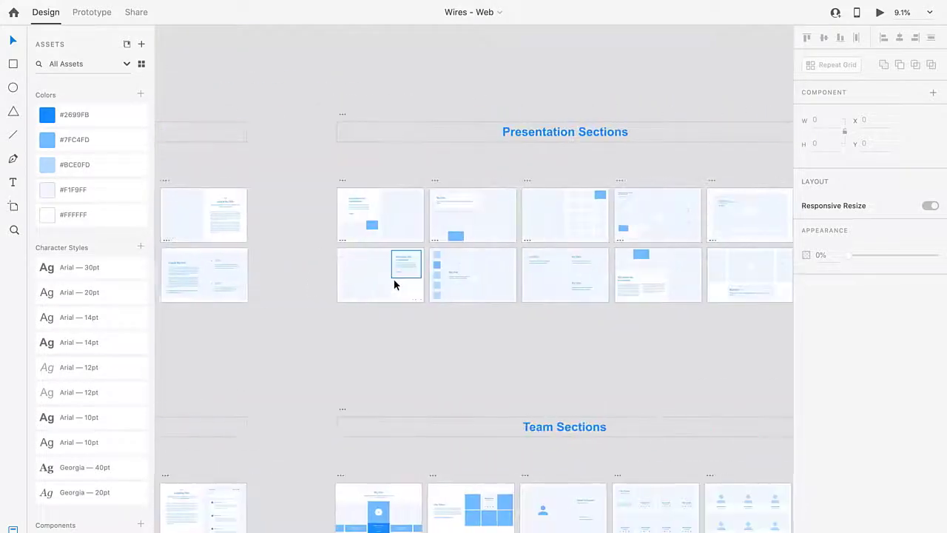
scroll(393, 284, "up", 1)
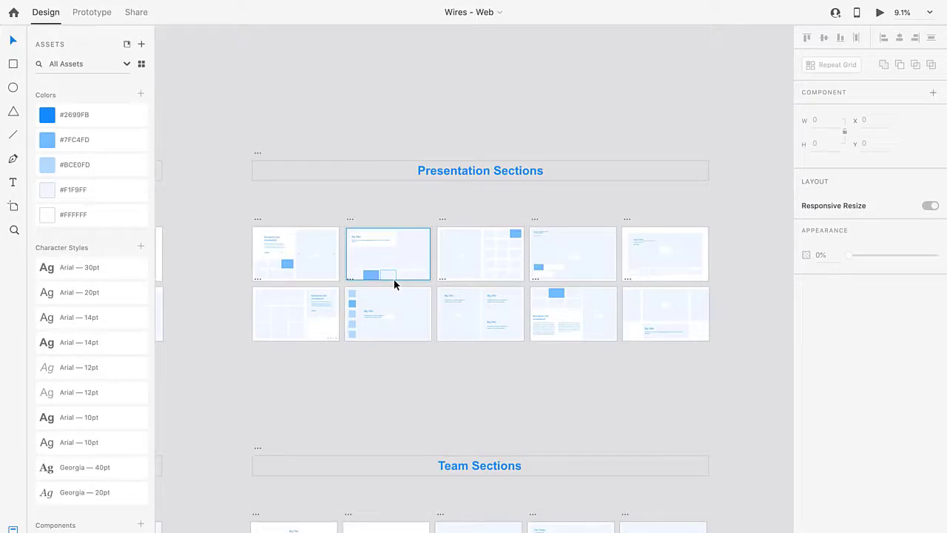
scroll(393, 284, "down", 10)
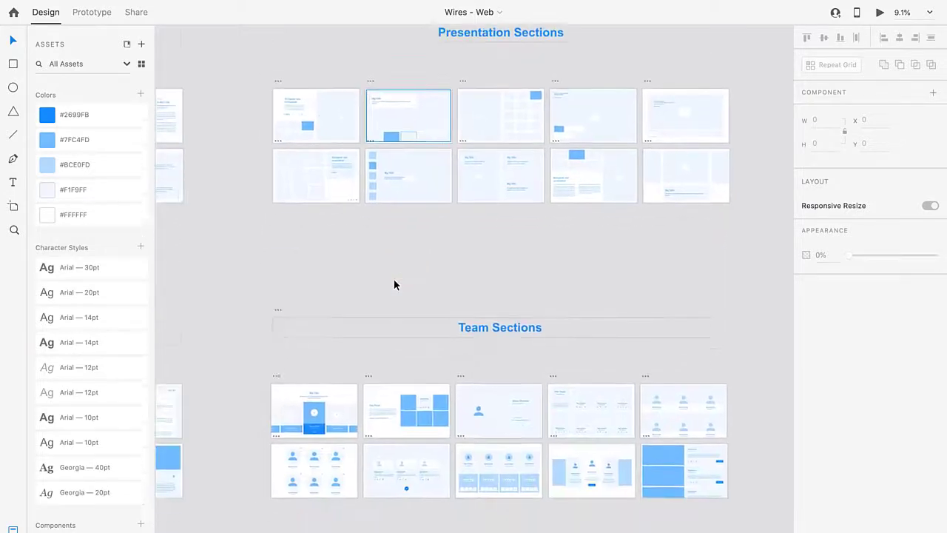
scroll(394, 284, "left", 2)
scroll(393, 284, "down", 1)
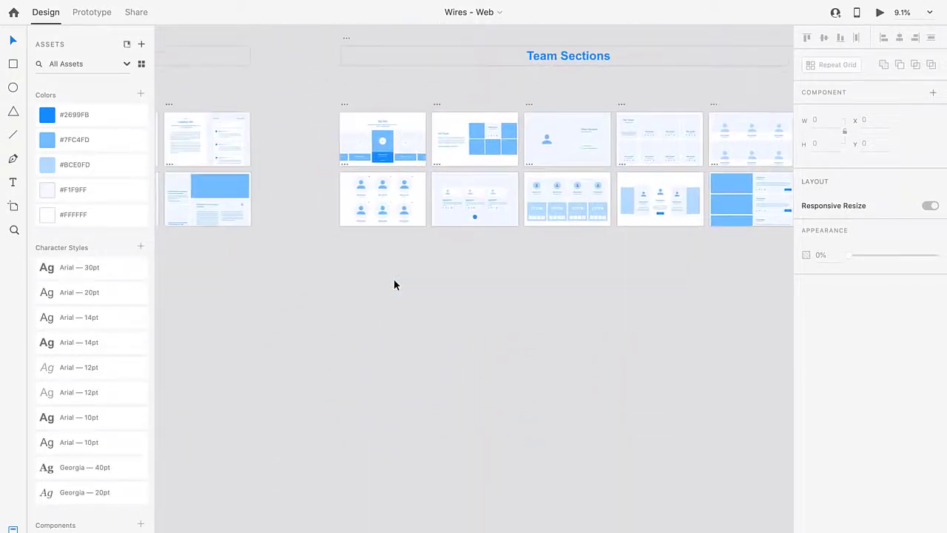
Examine the Blog Sections artboards, especially the post layouts on 1 Blog to 3 Blog and 6 Blog to 8 Blog
scroll(393, 284, "left", 10)
scroll(401, 281, "up", 5)
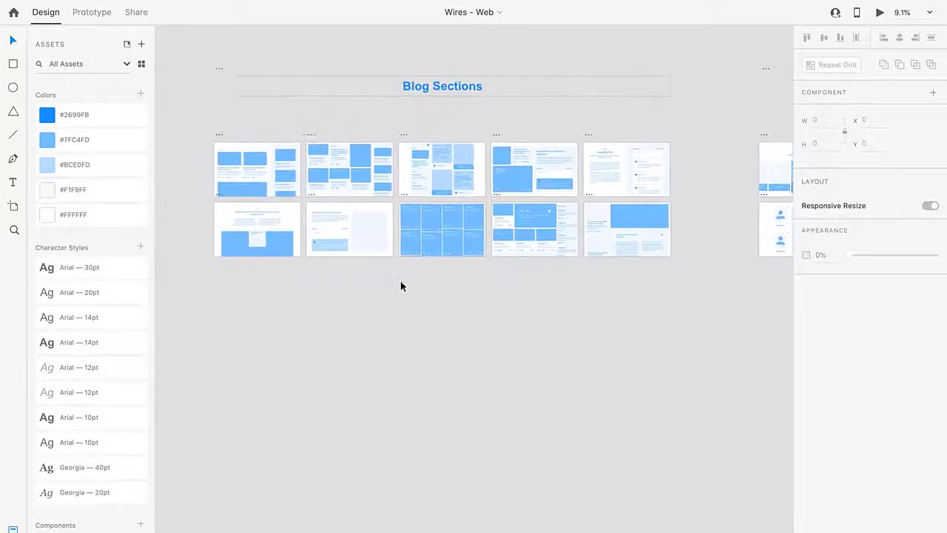
scroll(400, 281, "up", 3)
scroll(400, 280, "left", 2)
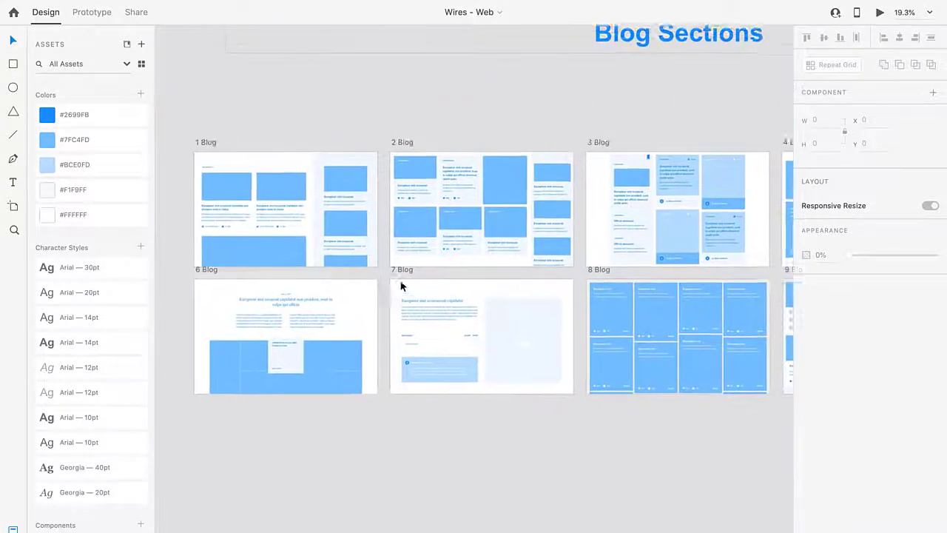
scroll(400, 281, "down", 2)
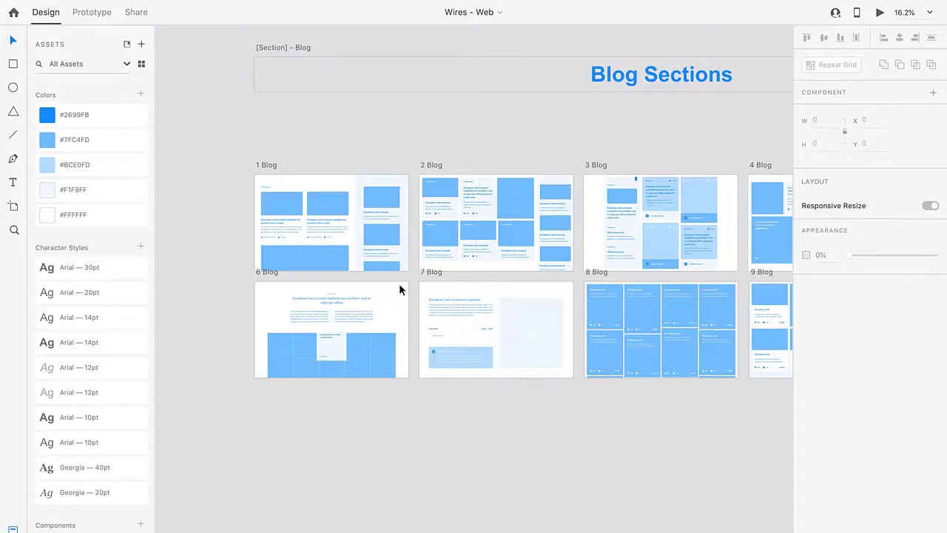
Look over the Portfolio Sections layouts and the Call to Action & Footers group below them
scroll(398, 283, "down", 5)
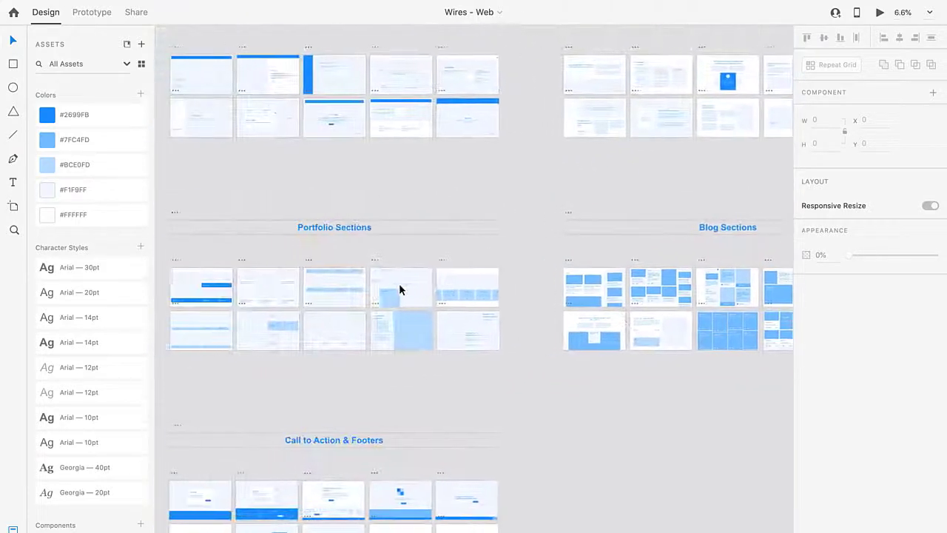
scroll(398, 284, "up", 2)
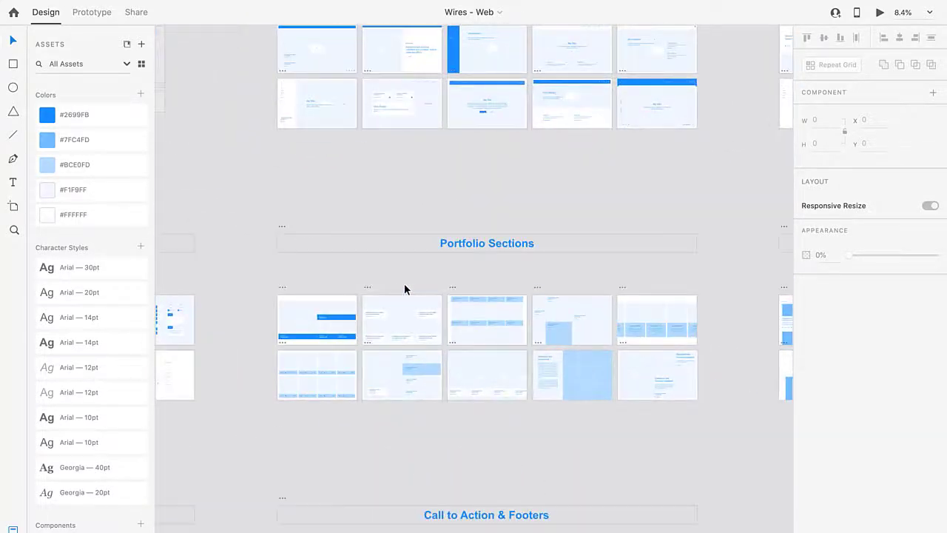
scroll(405, 288, "down", 5)
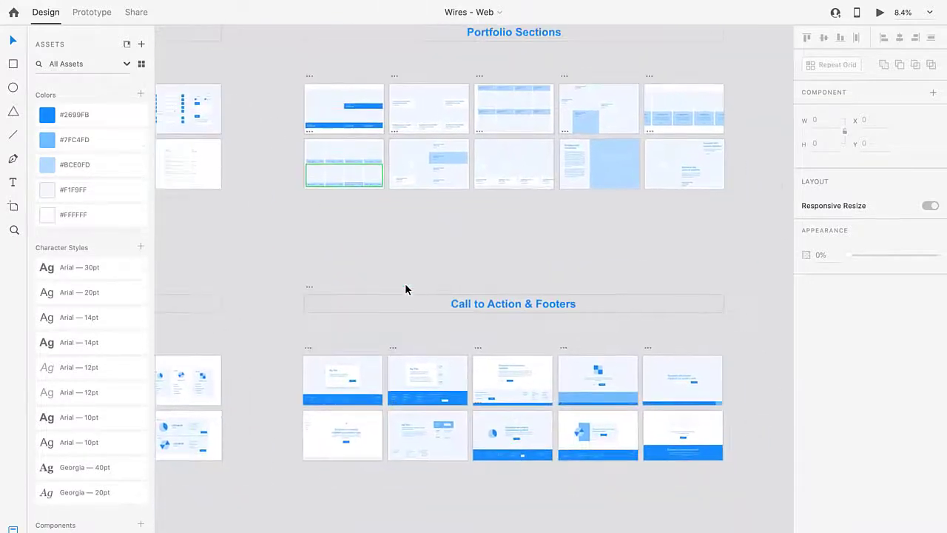
scroll(405, 289, "down", 1)
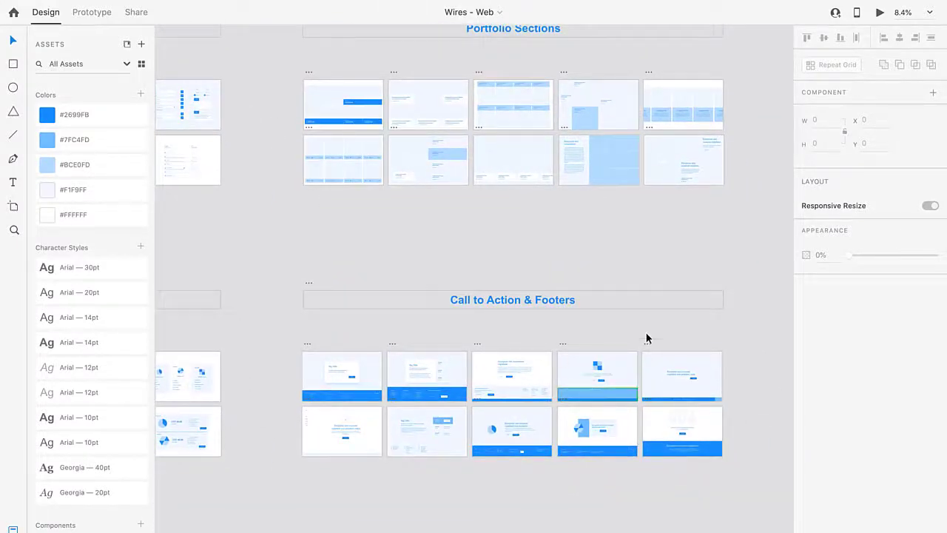
Examine the Call to Action & Footers artboards, including the form card and footer links on 1 Call to Action & Footers
scroll(673, 303, "up", 5)
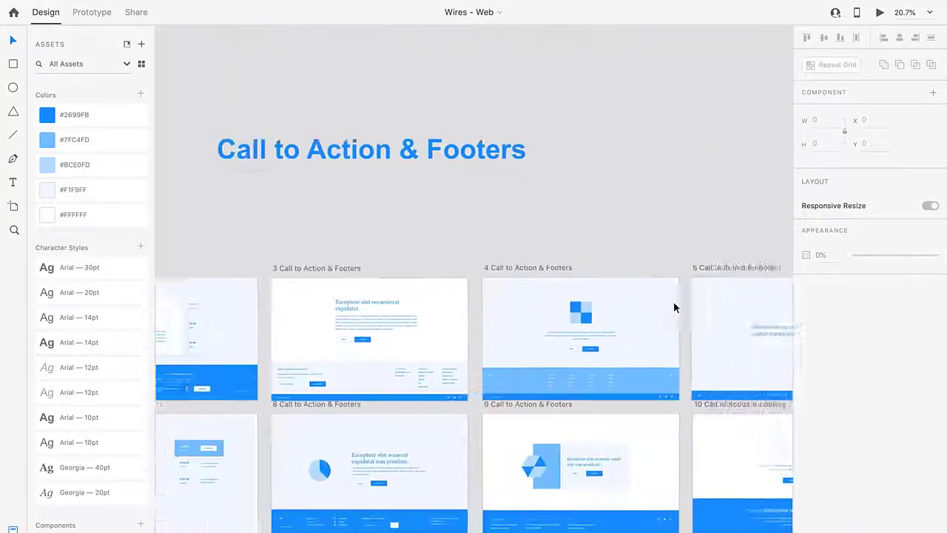
scroll(673, 301, "down", 3)
scroll(673, 301, "left", 5)
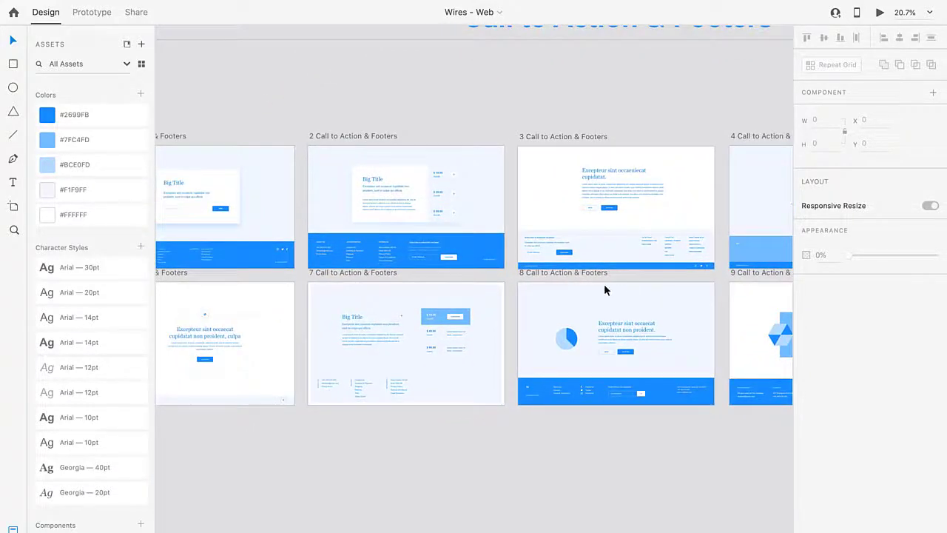
scroll(387, 254, "up", 3)
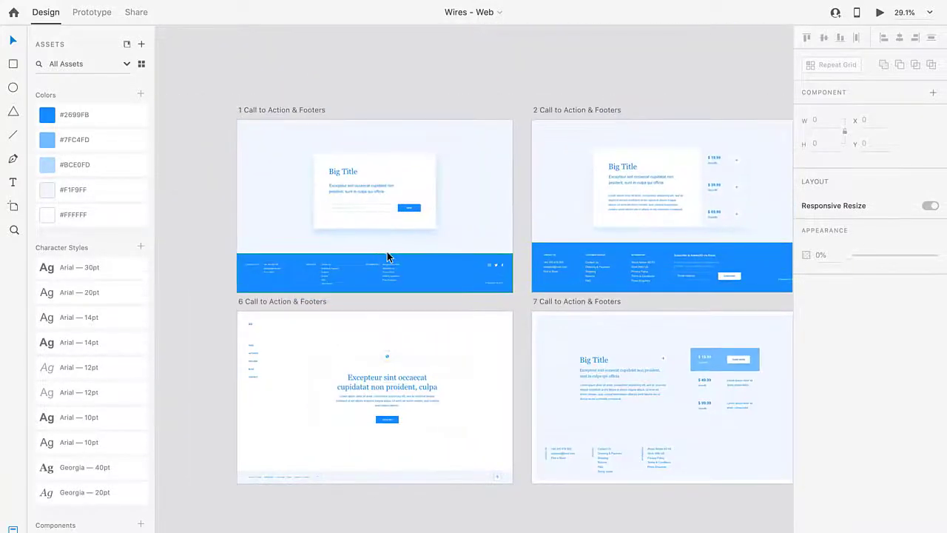
scroll(343, 261, "up", 5)
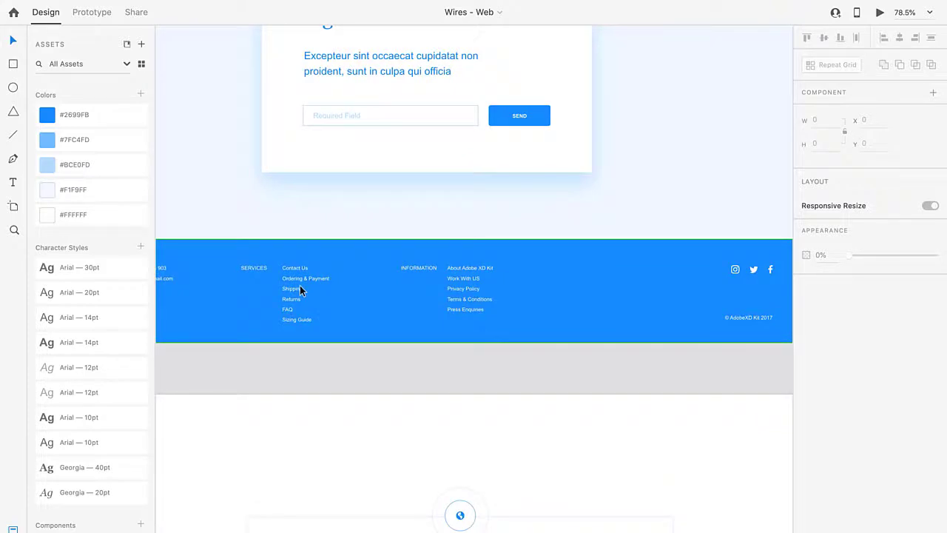
scroll(299, 288, "down", 3)
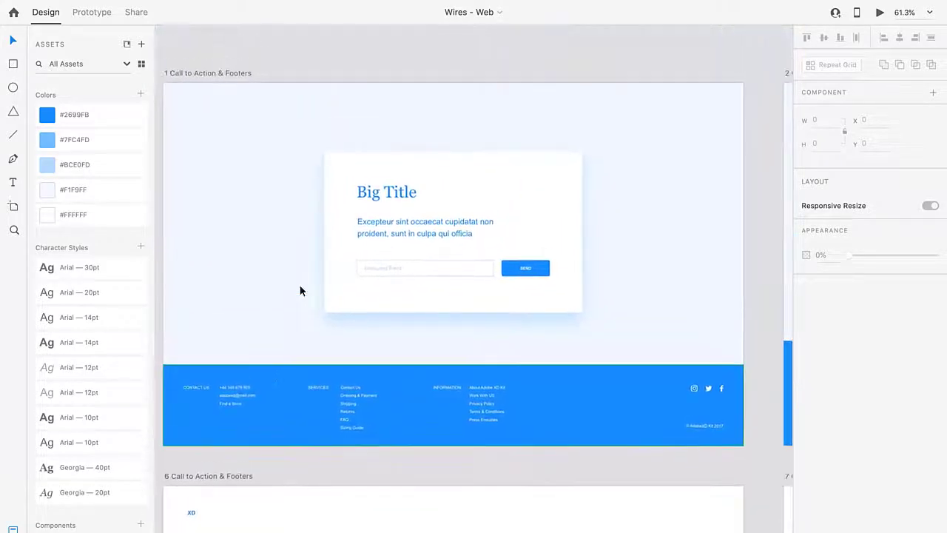
scroll(299, 290, "up", 2)
scroll(299, 290, "down", 2)
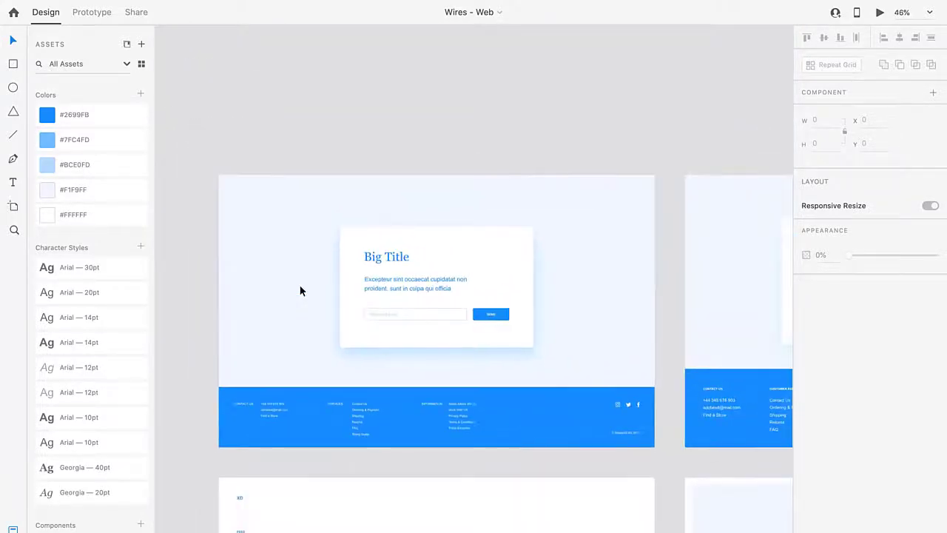
scroll(300, 290, "left", 2)
scroll(299, 290, "down", 3)
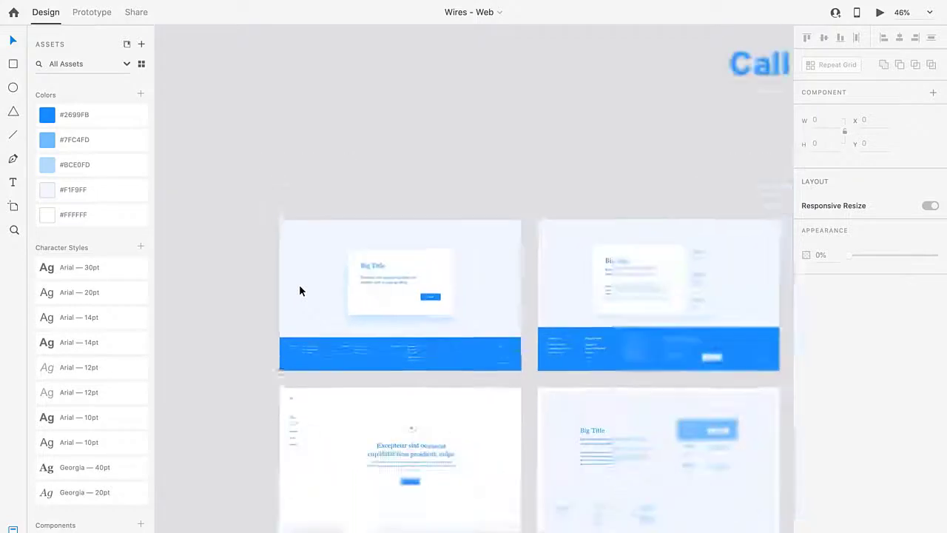
Examine the Pricing Table Sections artboards from 5 and 10 Pricing Table back to 1 and 6 Pricing Table
scroll(299, 290, "right", 5)
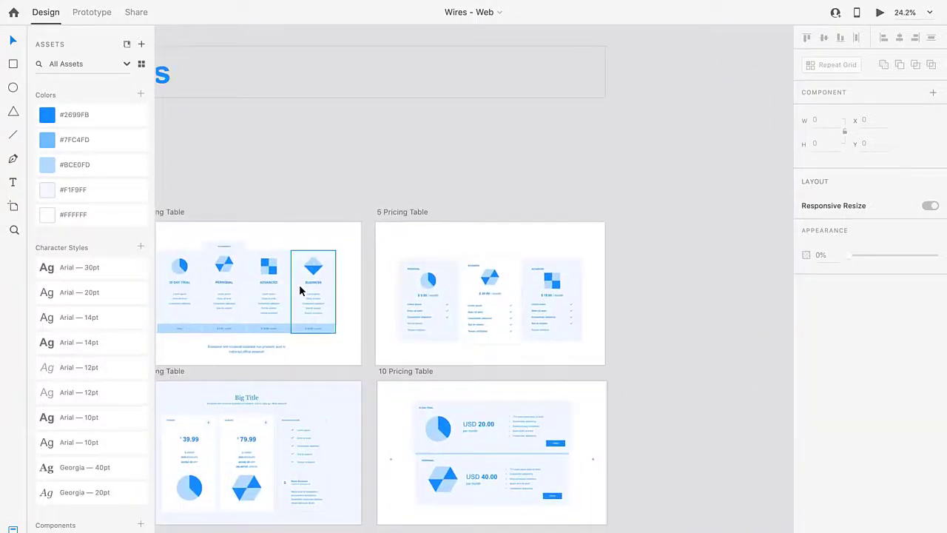
scroll(458, 304, "left", 2)
scroll(459, 304, "down", 1)
scroll(458, 303, "left", 4)
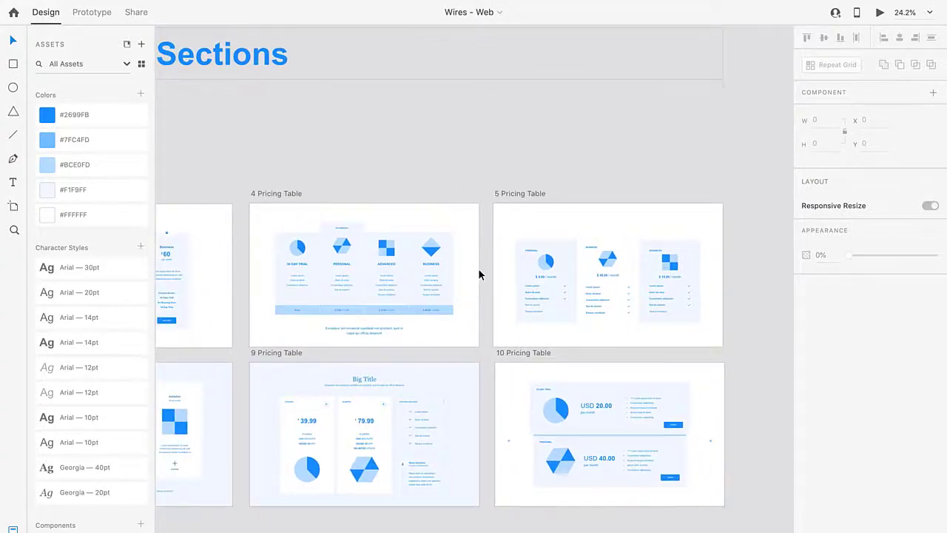
scroll(477, 277, "down", 1)
scroll(477, 277, "left", 8)
scroll(478, 274, "left", 15)
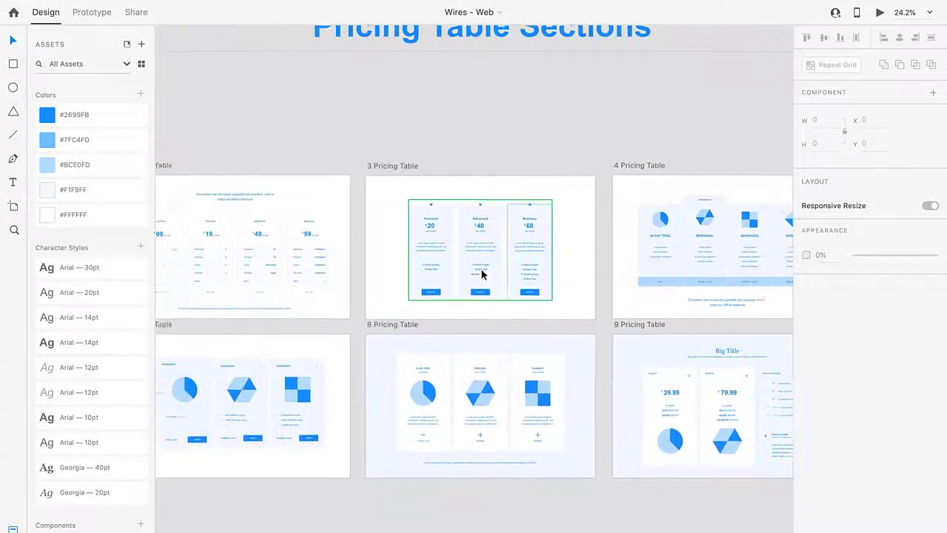
scroll(480, 274, "down", 1)
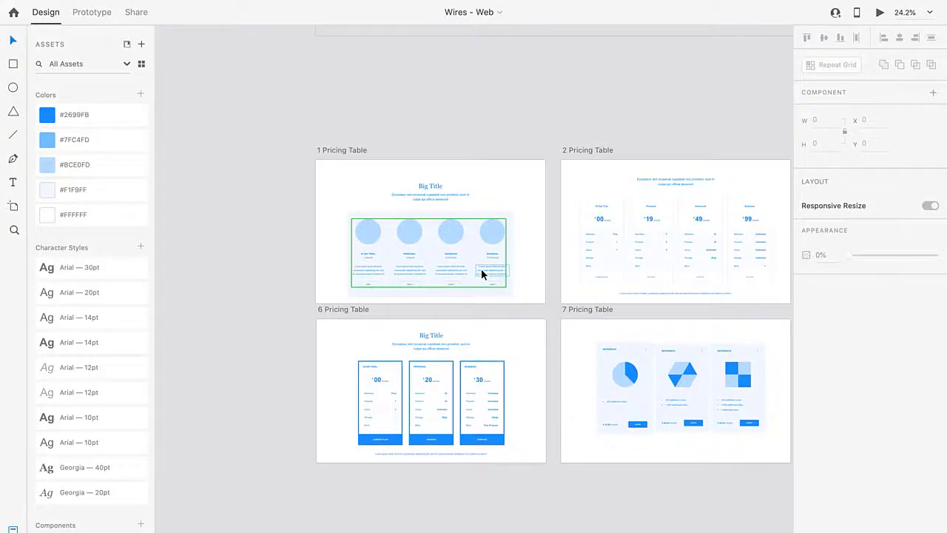
scroll(481, 274, "up", 3)
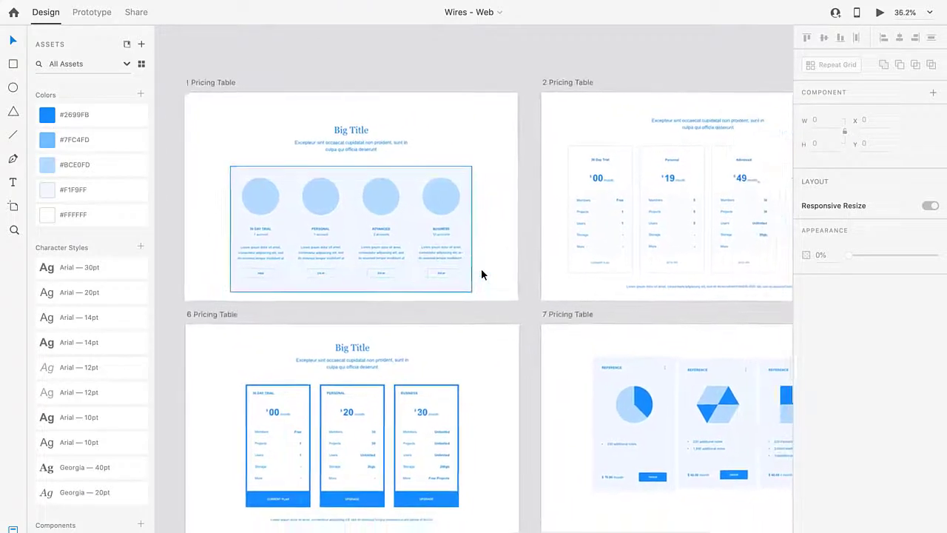
Examine the Pricing Table Sections artboards from 2 Pricing Table across to 5 and 10 Pricing Table
scroll(481, 274, "right", 8)
scroll(481, 275, "up", 2)
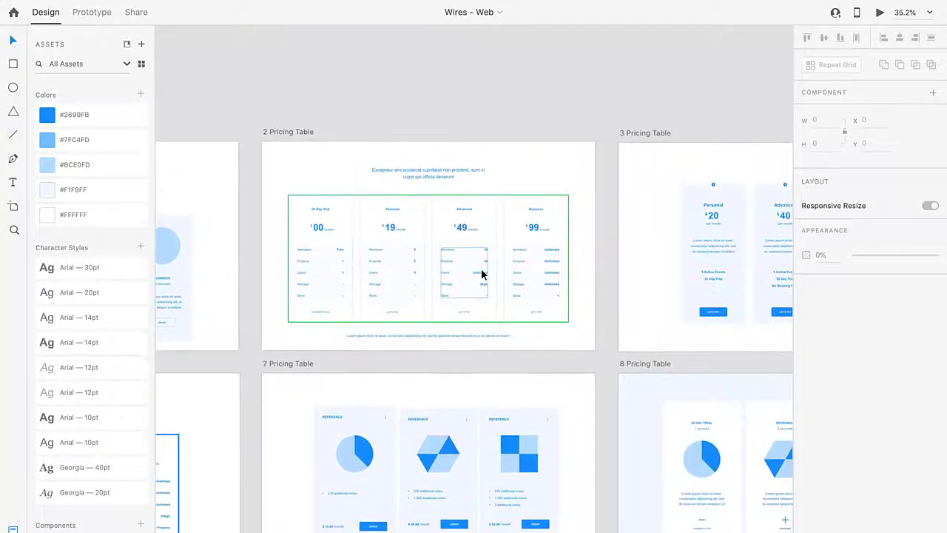
scroll(481, 274, "right", 15)
scroll(481, 274, "down", 2)
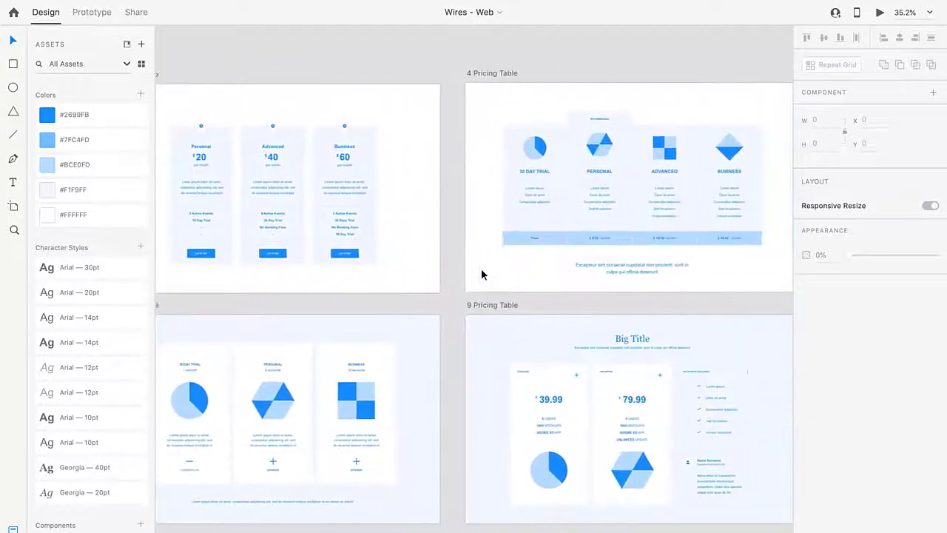
scroll(481, 274, "right", 8)
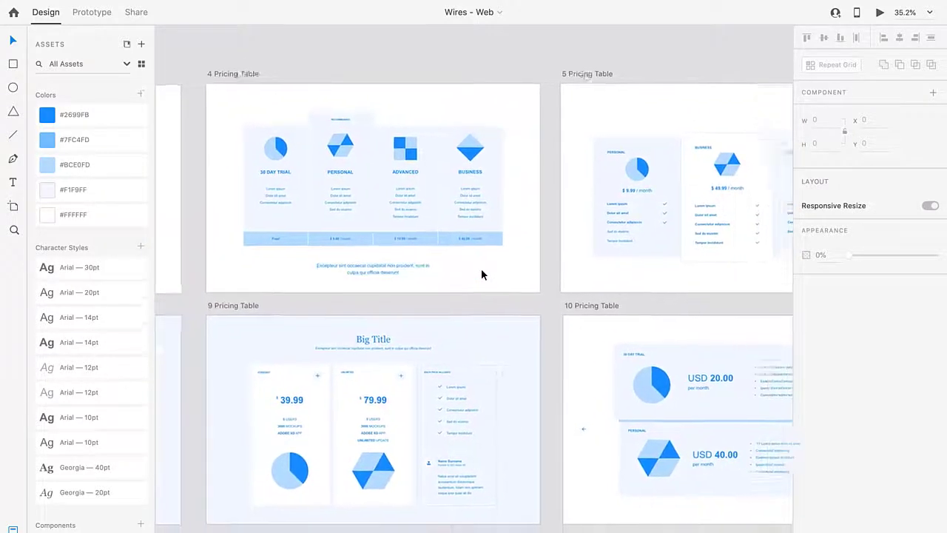
scroll(480, 274, "right", 12)
scroll(481, 274, "up", 1)
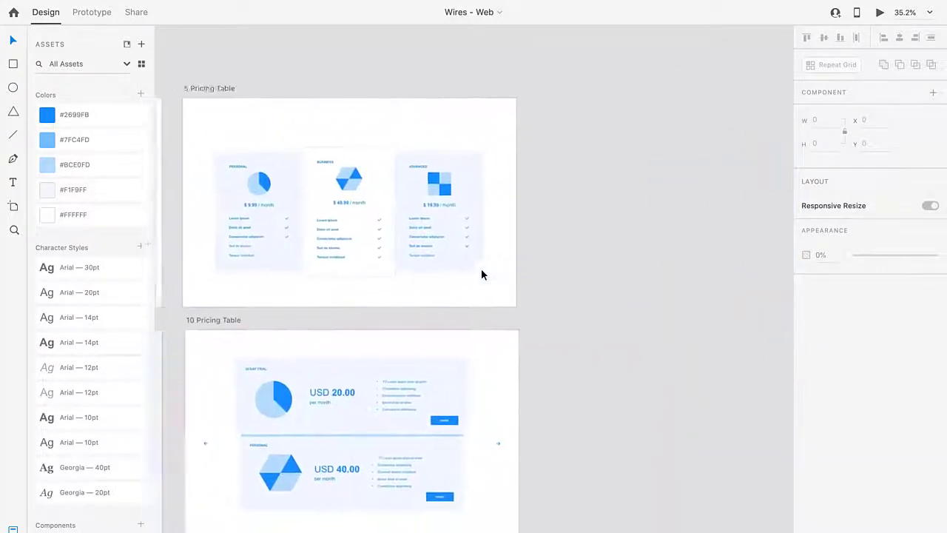
Examine the Forms artboards, including the payment form, item totals, input field states and the 4, 5, 8 and 10 Forms layouts
scroll(481, 268, "left", 6)
scroll(481, 270, "up", 6)
scroll(481, 269, "down", 3)
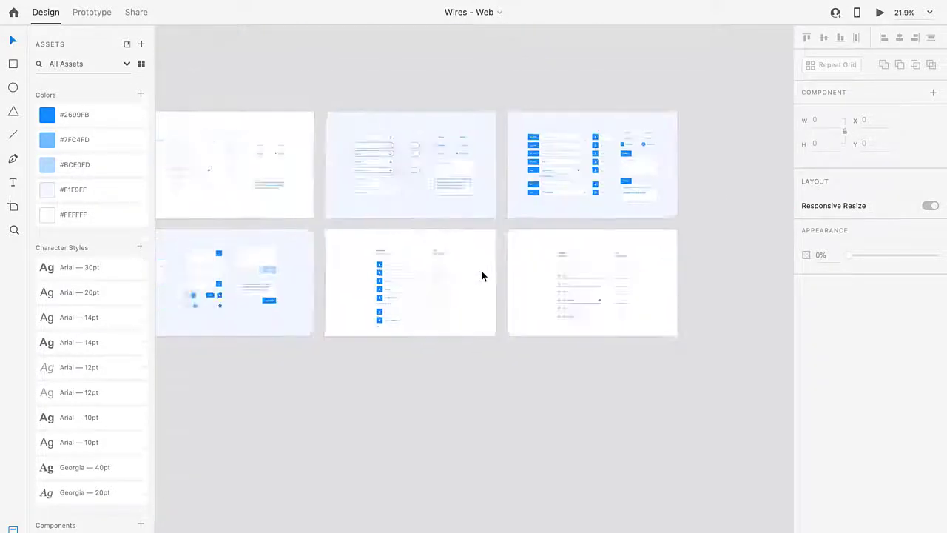
scroll(480, 271, "down", 3)
scroll(481, 274, "left", 5)
scroll(482, 275, "up", 3)
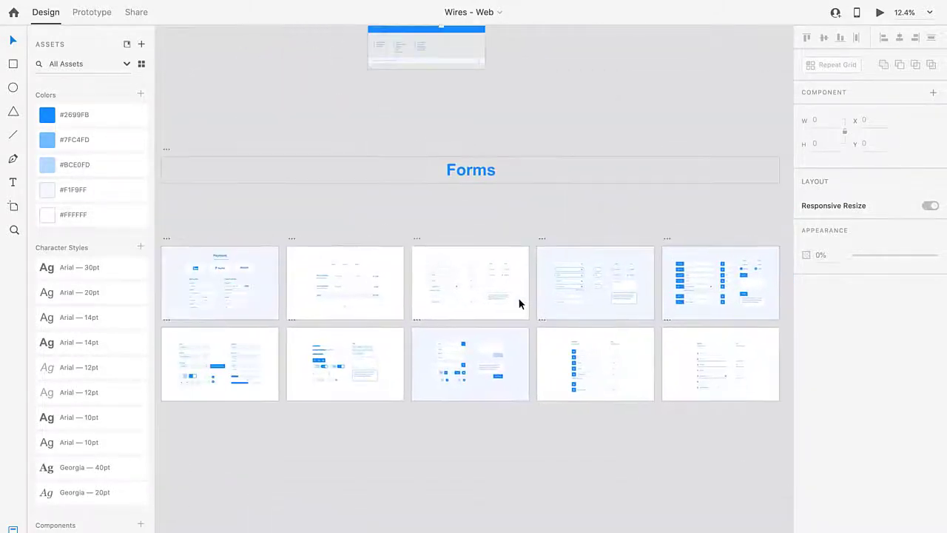
scroll(355, 285, "up", 5)
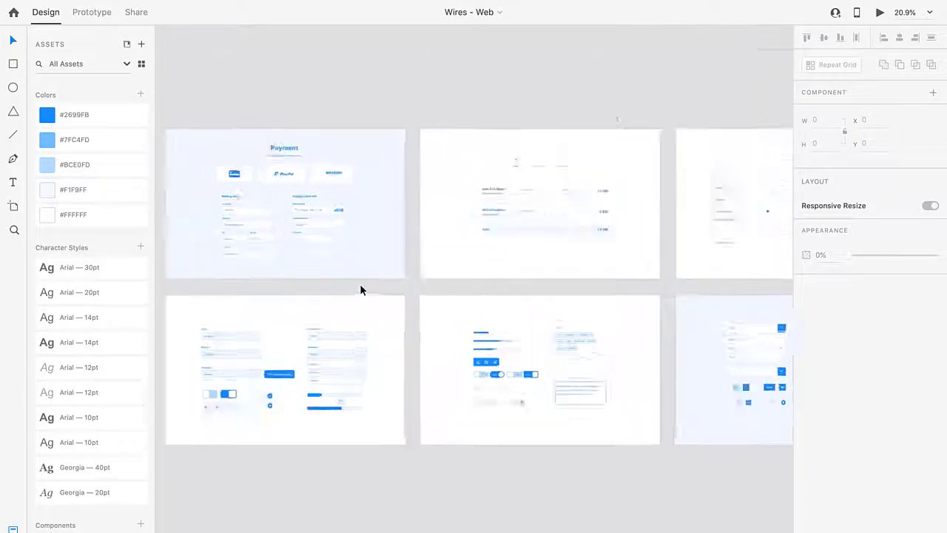
scroll(360, 285, "left", 3)
scroll(360, 285, "right", 10)
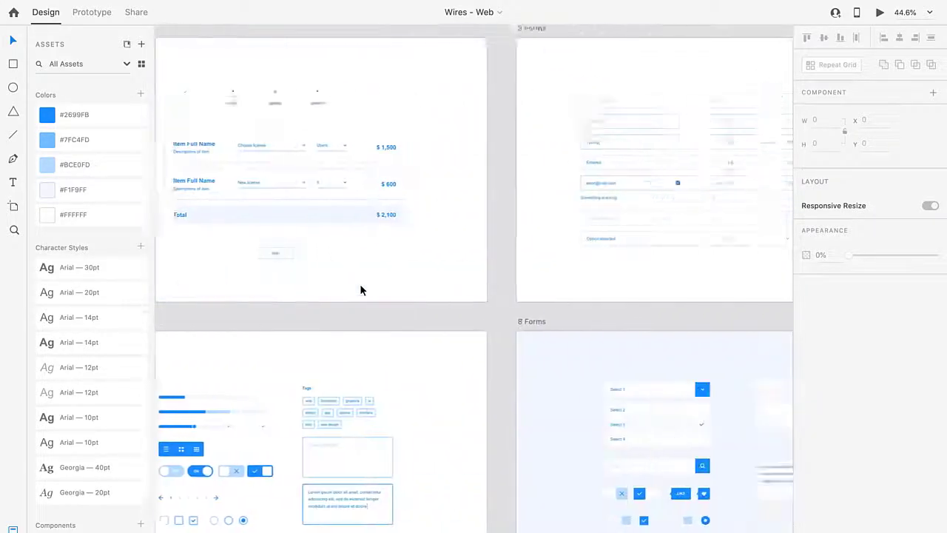
scroll(360, 285, "right", 10)
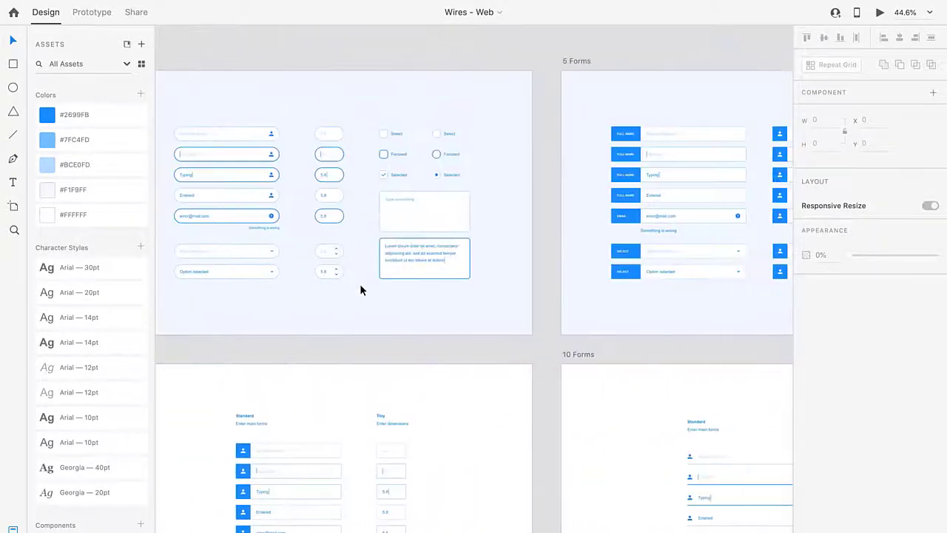
Survey all the section groups of the web wireframe kit together, from UI Elements to Call to Action & Footers
scroll(359, 284, "down", 6)
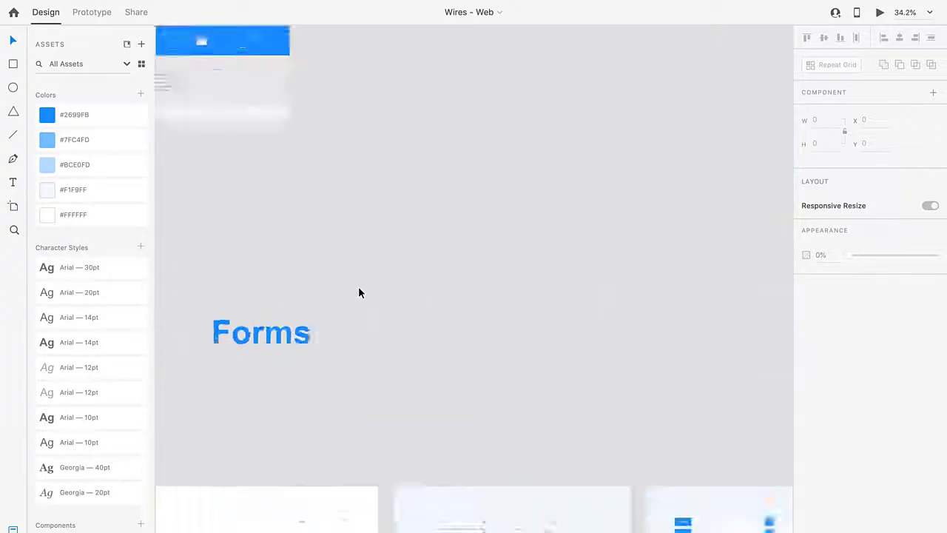
scroll(359, 289, "down", 8)
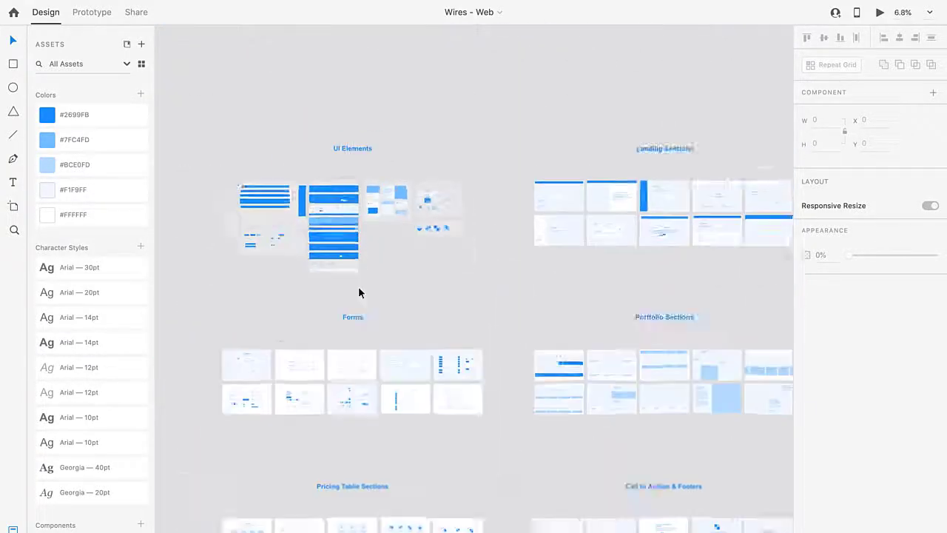
scroll(358, 291, "down", 5)
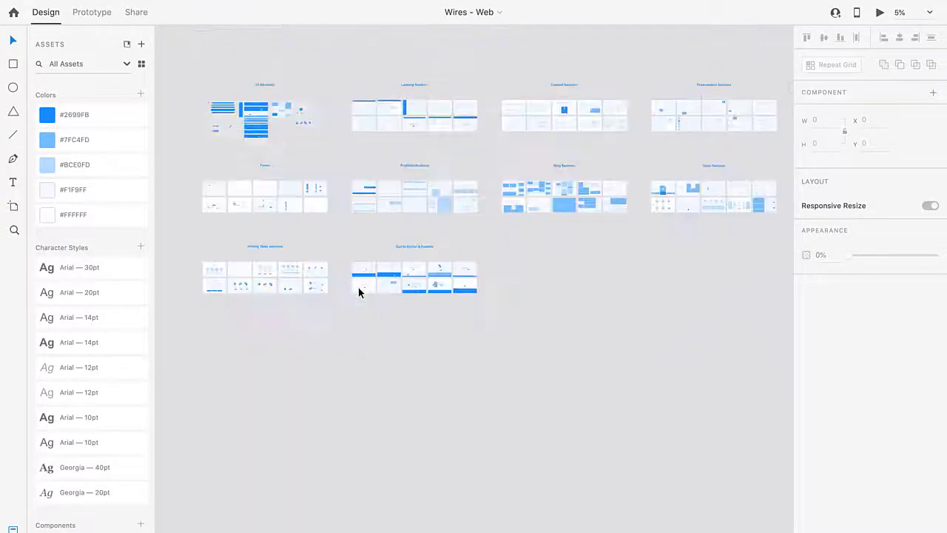
scroll(358, 288, "right", 5)
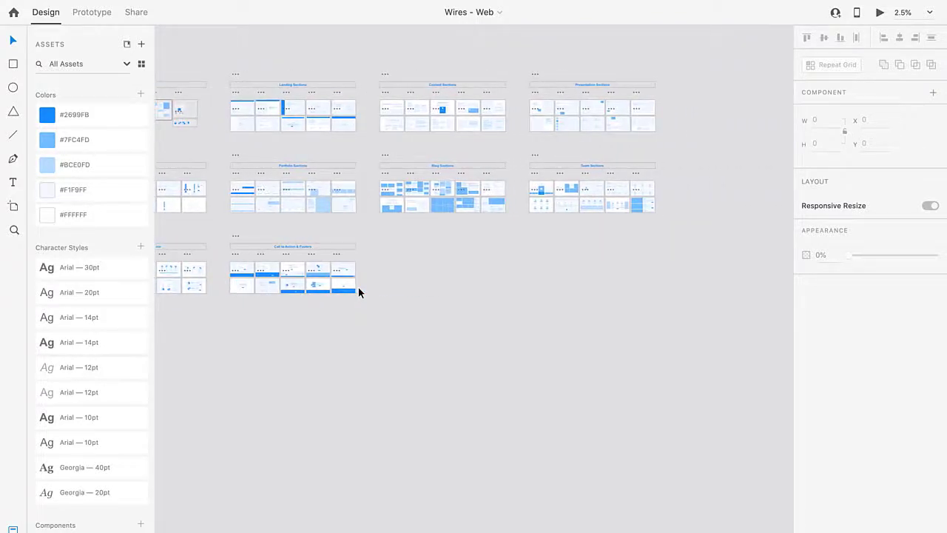
Display the available UI kit choices, including Apple iOS, Material Design, Microsoft Windows and Wireframes
mouse_move(40, 3)
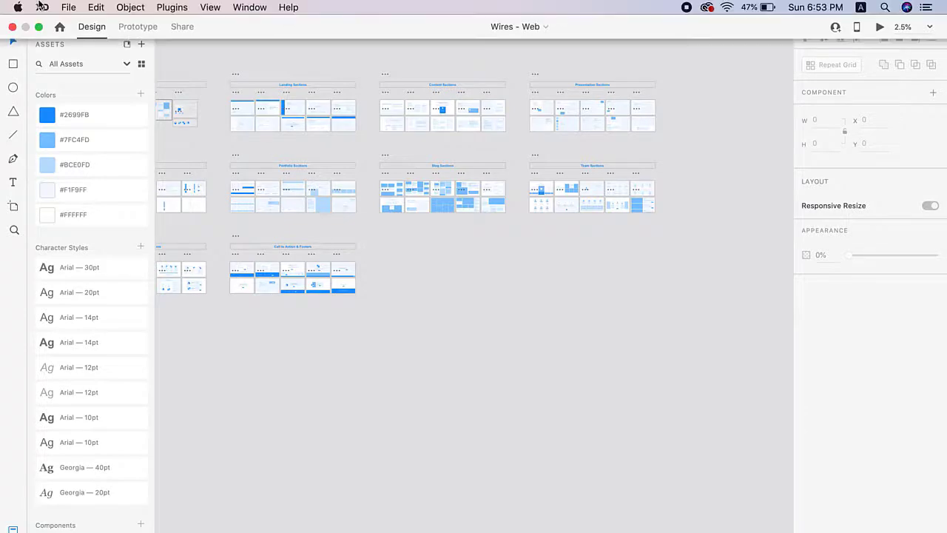
left_click(69, 9)
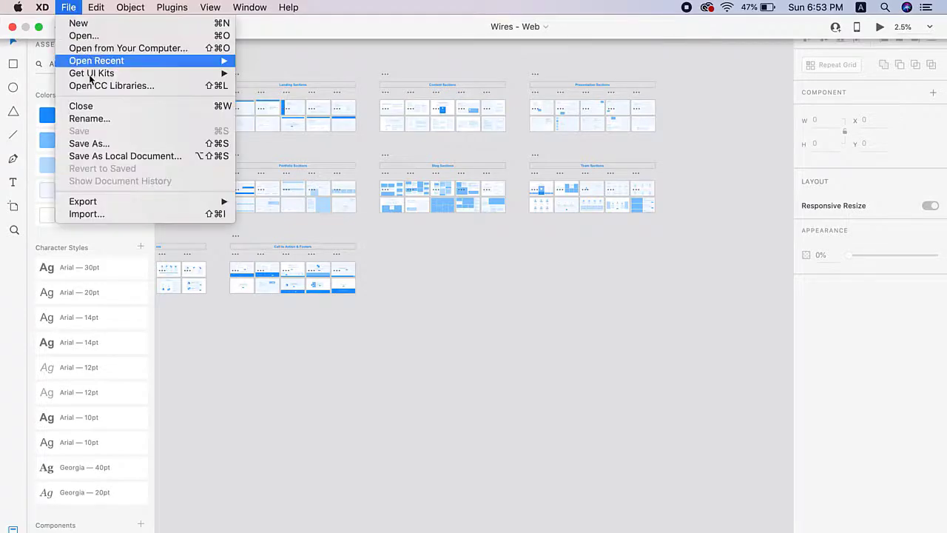
mouse_move(93, 73)
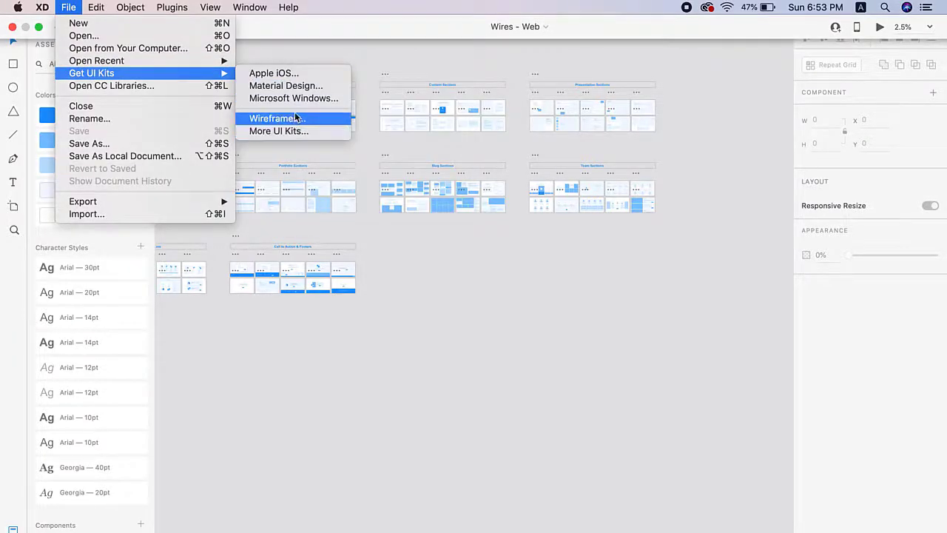